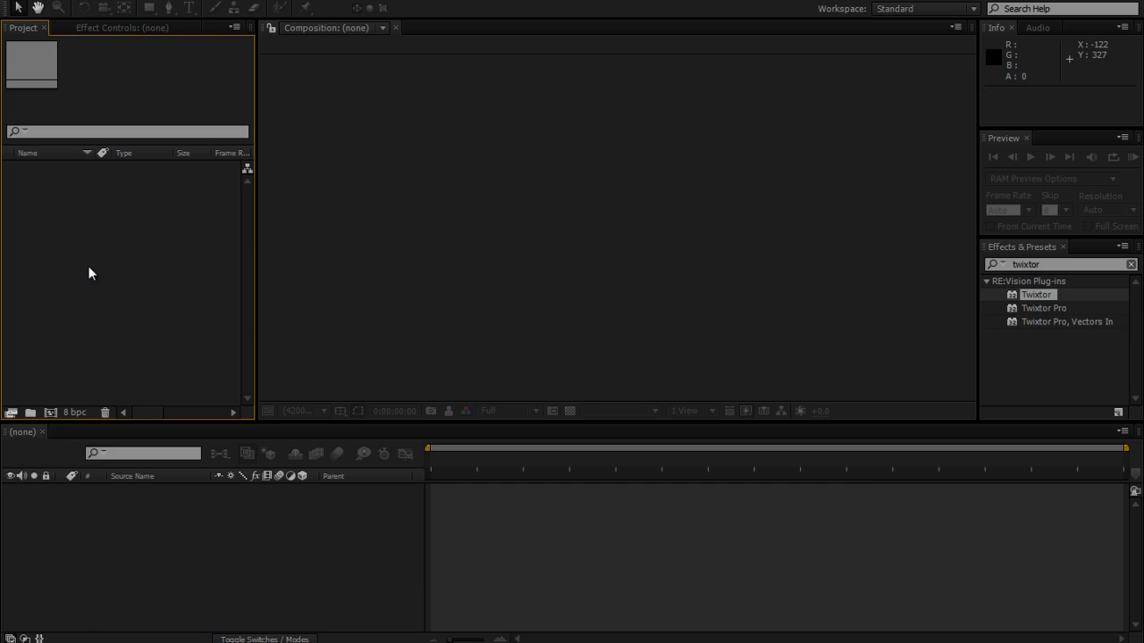
# Import Twixtor Tut.M2TS from the Desktop and turn it into a new Twixtor Tut composition
pyautogui.doubleClick(88, 267)
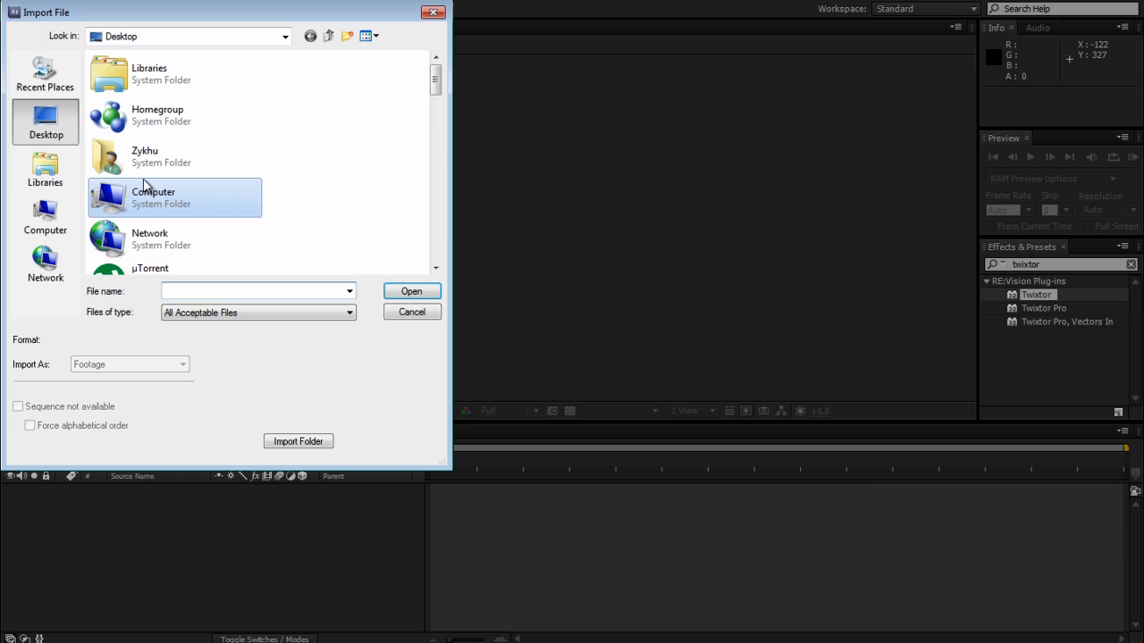
pyautogui.scroll(-10, 143, 183)
pyautogui.scroll(-1, 139, 188)
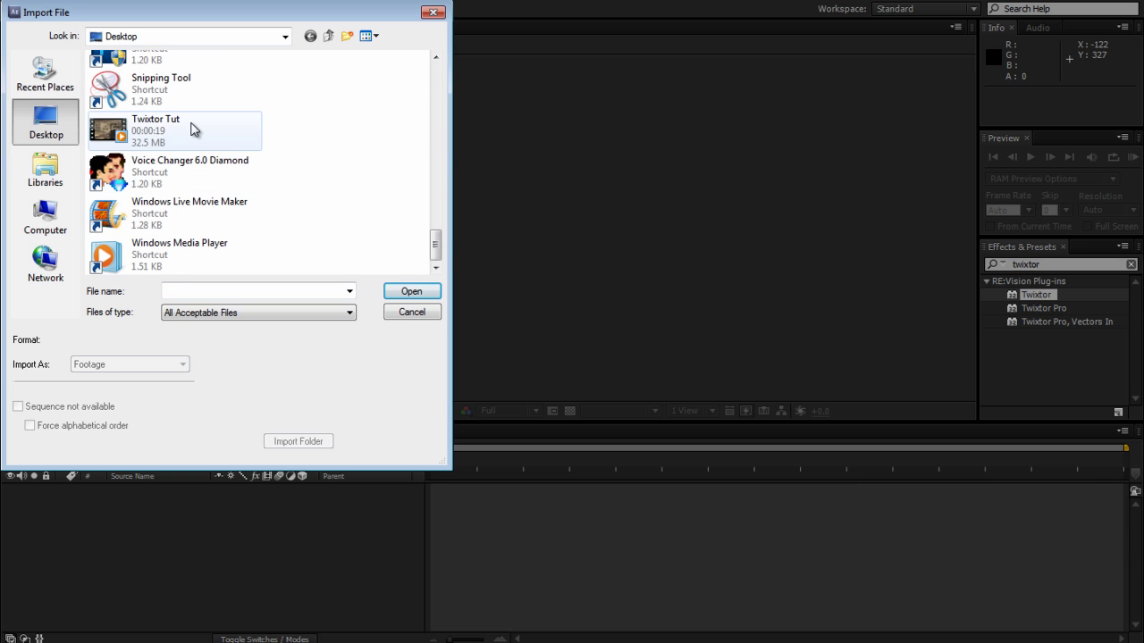
pyautogui.doubleClick(191, 134)
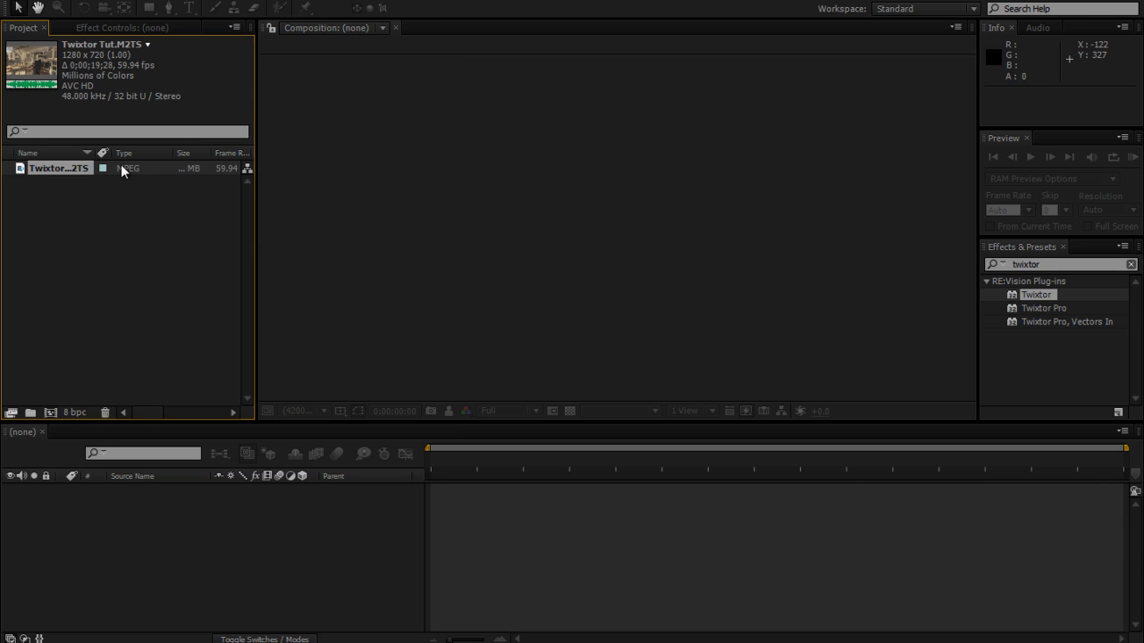
pyautogui.moveTo(59, 168); pyautogui.dragTo(50, 410)
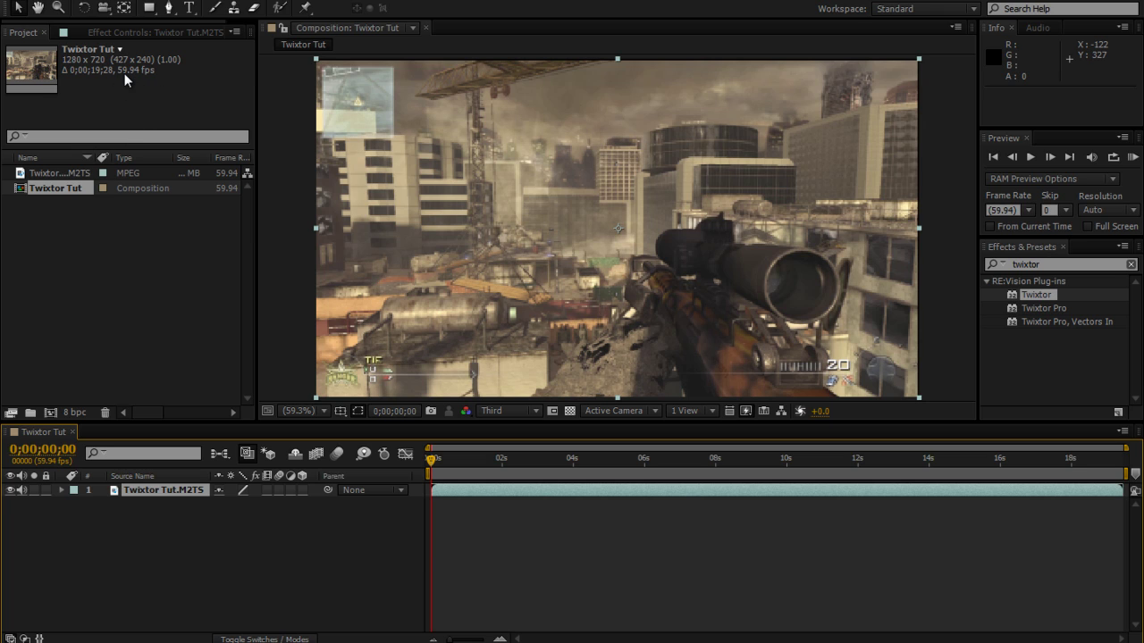
pyautogui.click(174, 490)
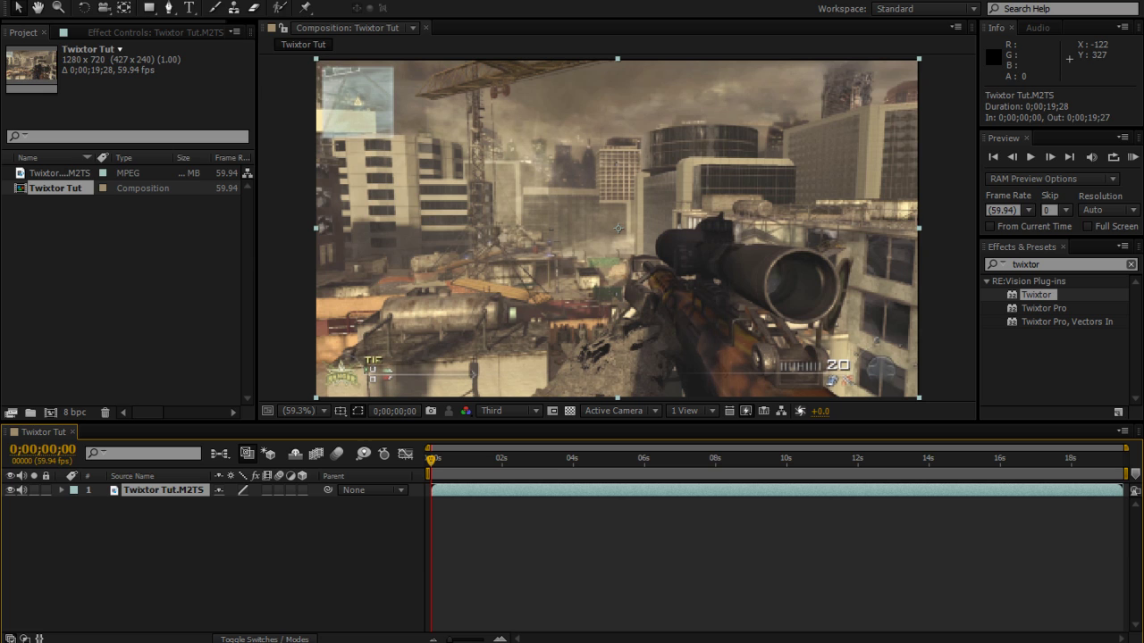
# Set the Twixtor Tut composition duration to 0;01;19;28 and widen the timeline to show the full span
pyautogui.click(80, 2)
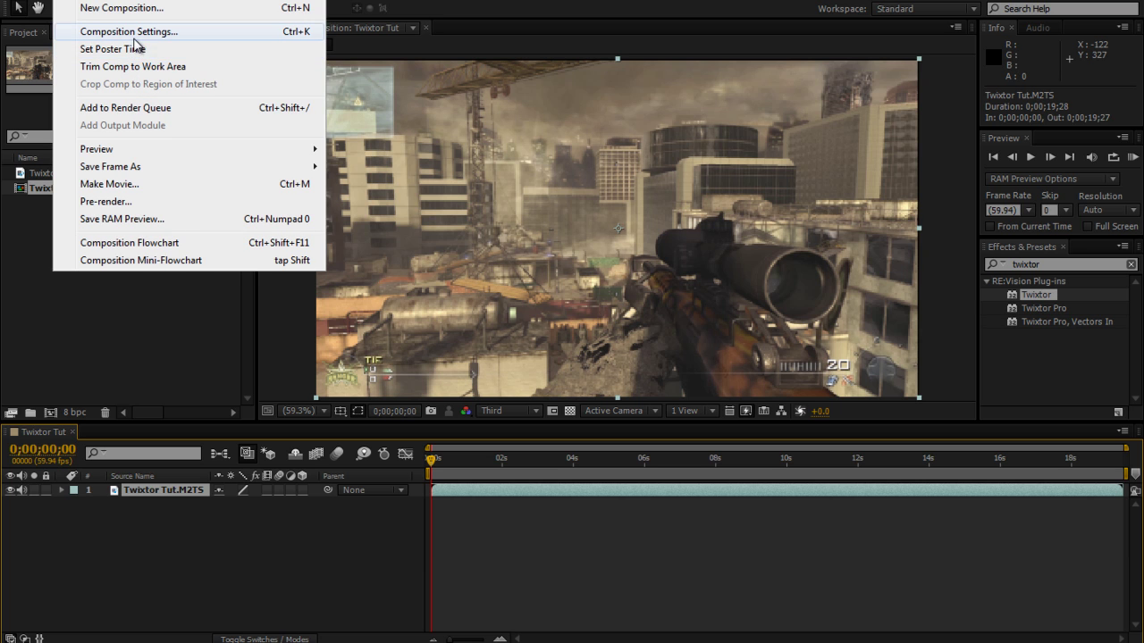
pyautogui.click(134, 33)
pyautogui.moveTo(615, 138); pyautogui.dragTo(804, 457)
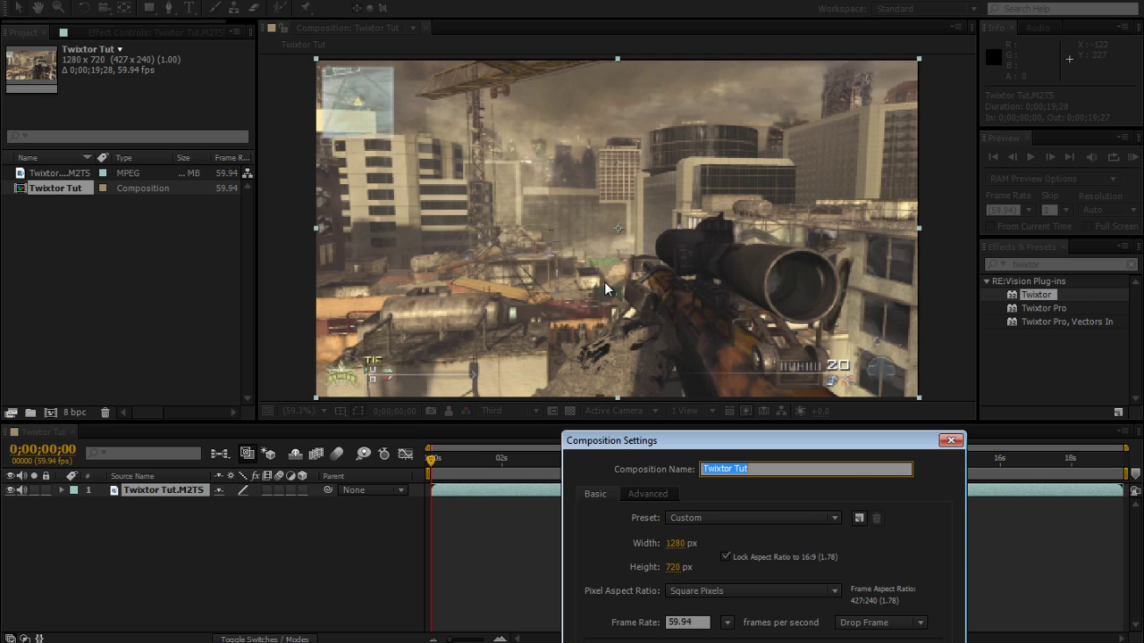
pyautogui.moveTo(747, 441); pyautogui.dragTo(575, 176)
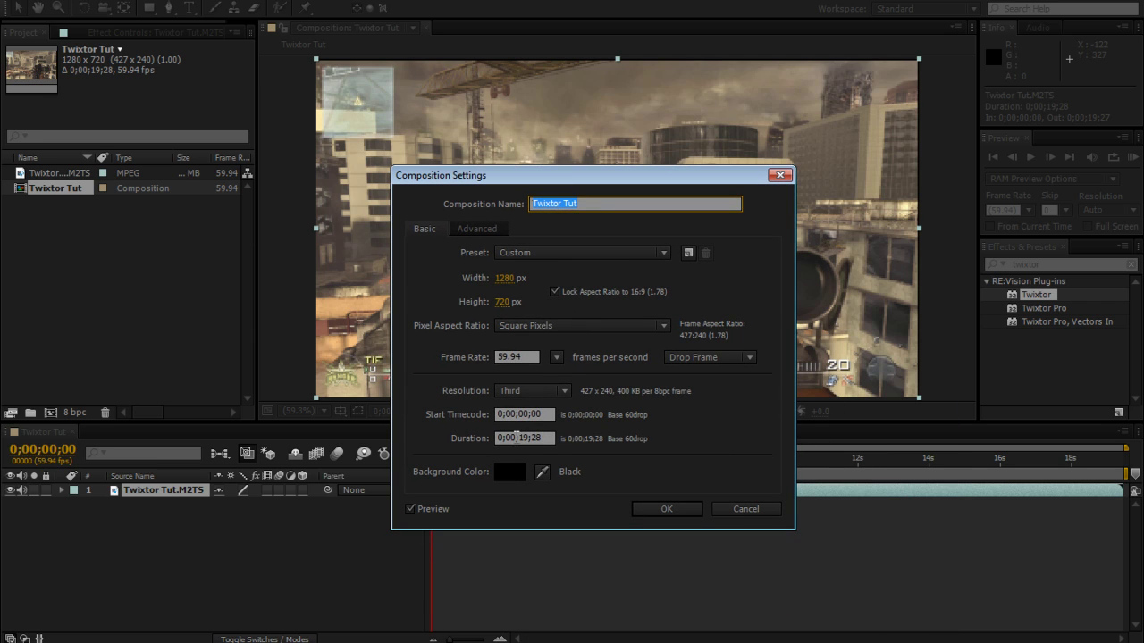
pyautogui.click(515, 438)
pyautogui.press('BackSpace')
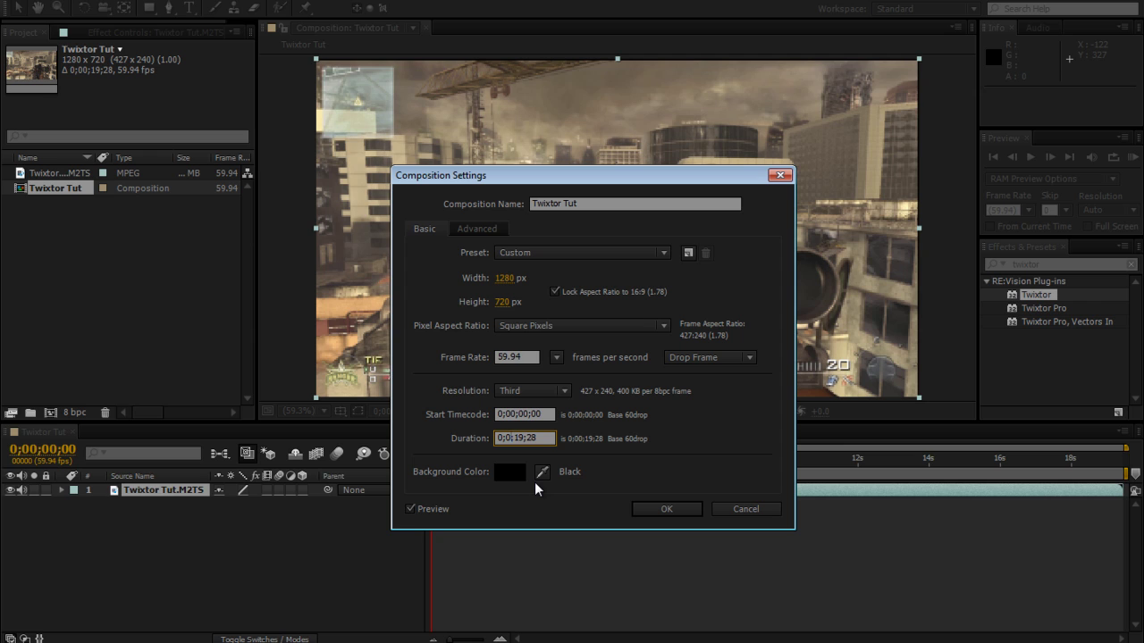
pyautogui.write('1')
pyautogui.press('Return')
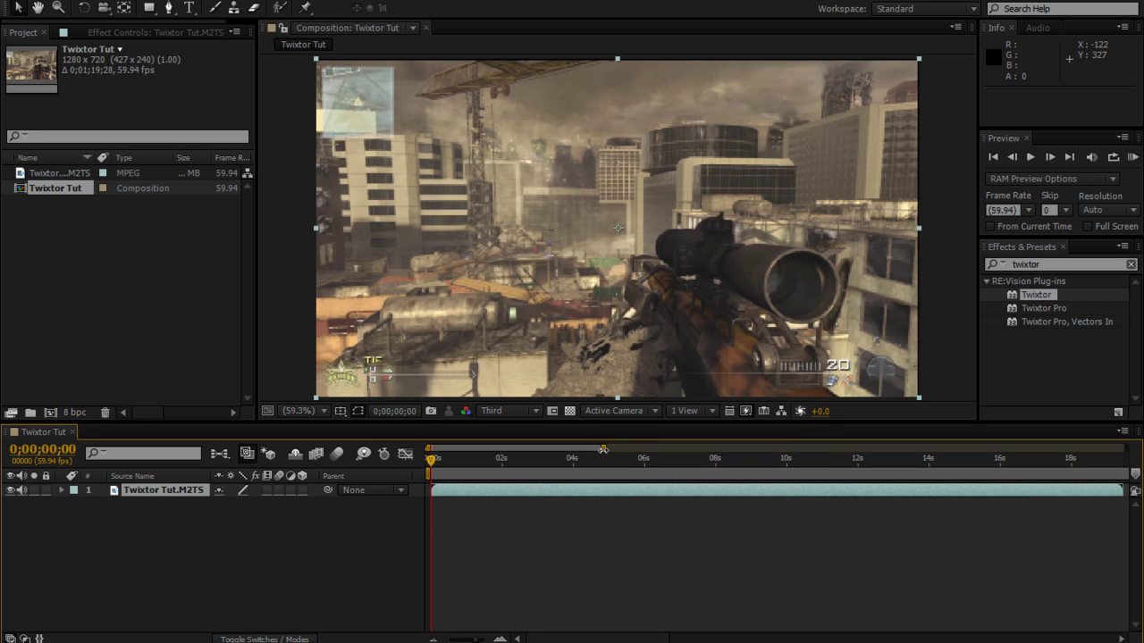
pyautogui.moveTo(603, 449); pyautogui.dragTo(1124, 450)
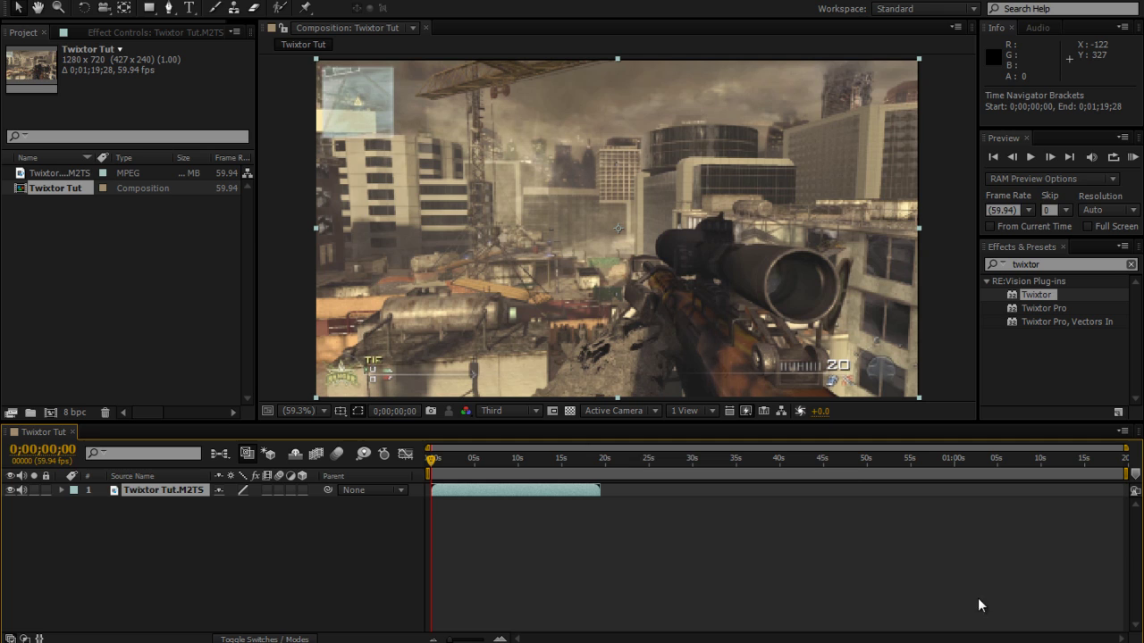
# Enable Time Remapping on the Twixtor Tut.M2TS layer
pyautogui.click(159, 492)
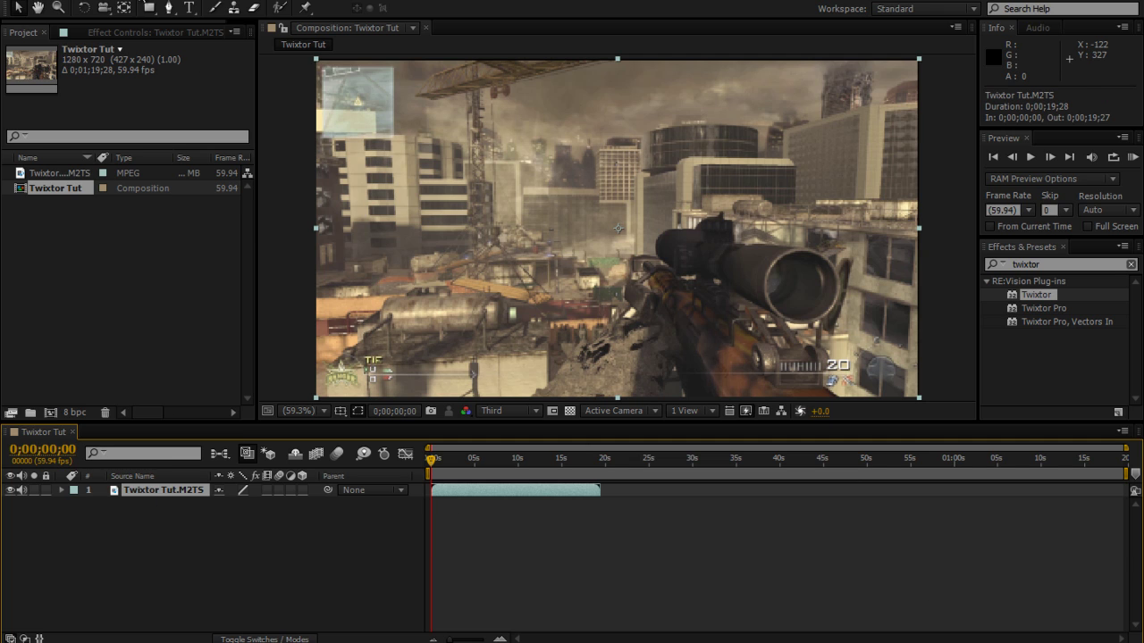
pyautogui.rightClick(119, 490)
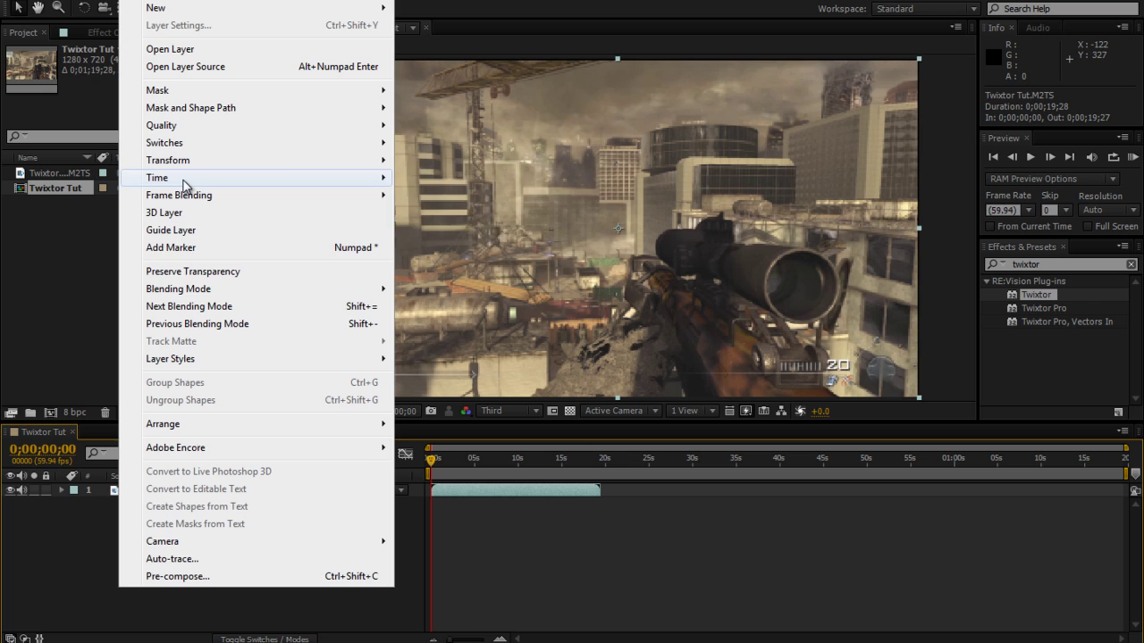
pyautogui.moveTo(184, 180)
pyautogui.click(456, 176)
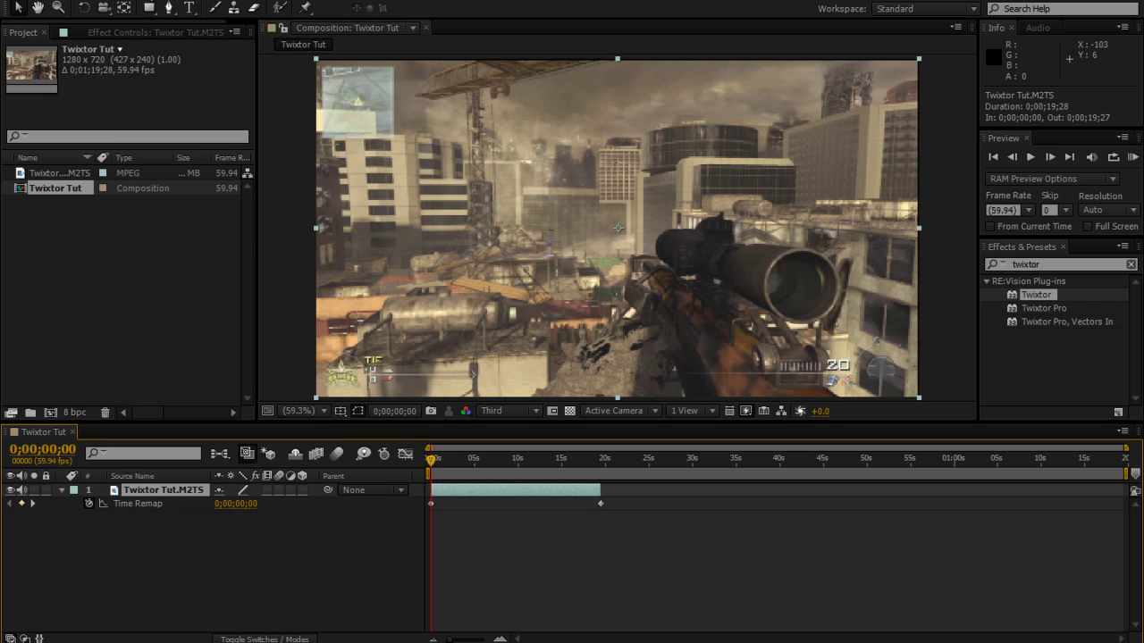
# Set the layer's frame blending to Pixel Motion
pyautogui.click(166, 0)
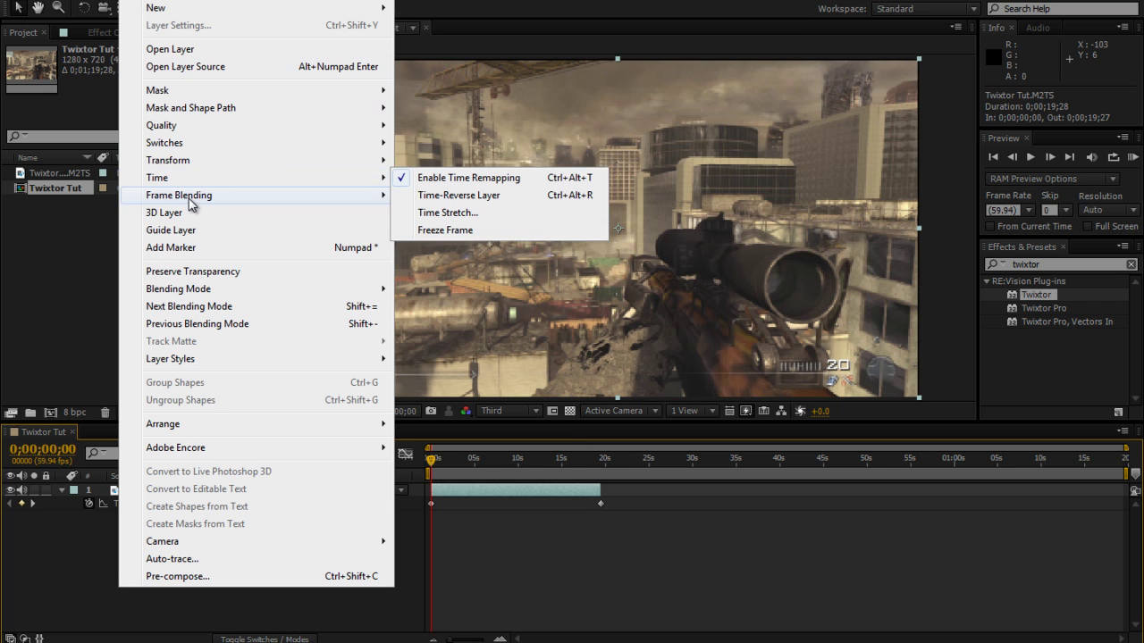
pyautogui.moveTo(191, 203)
pyautogui.click(459, 227)
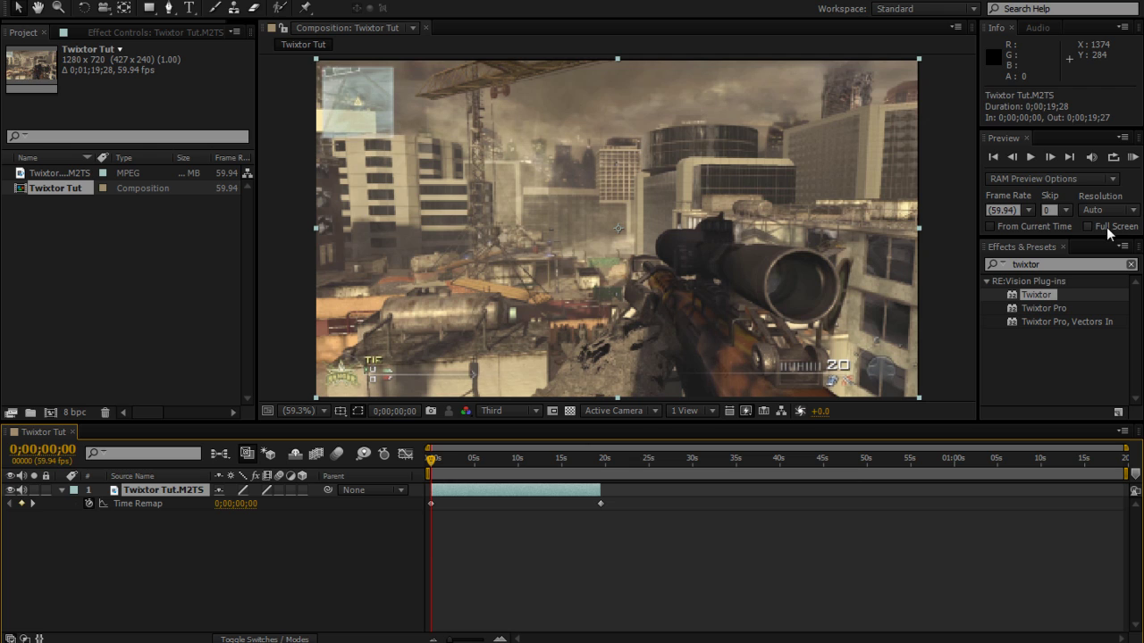
# Apply Twixtor to the Twixtor Tut.M2TS layer with Input Frame Rate set to 59.94
pyautogui.moveTo(1048, 297); pyautogui.dragTo(722, 251)
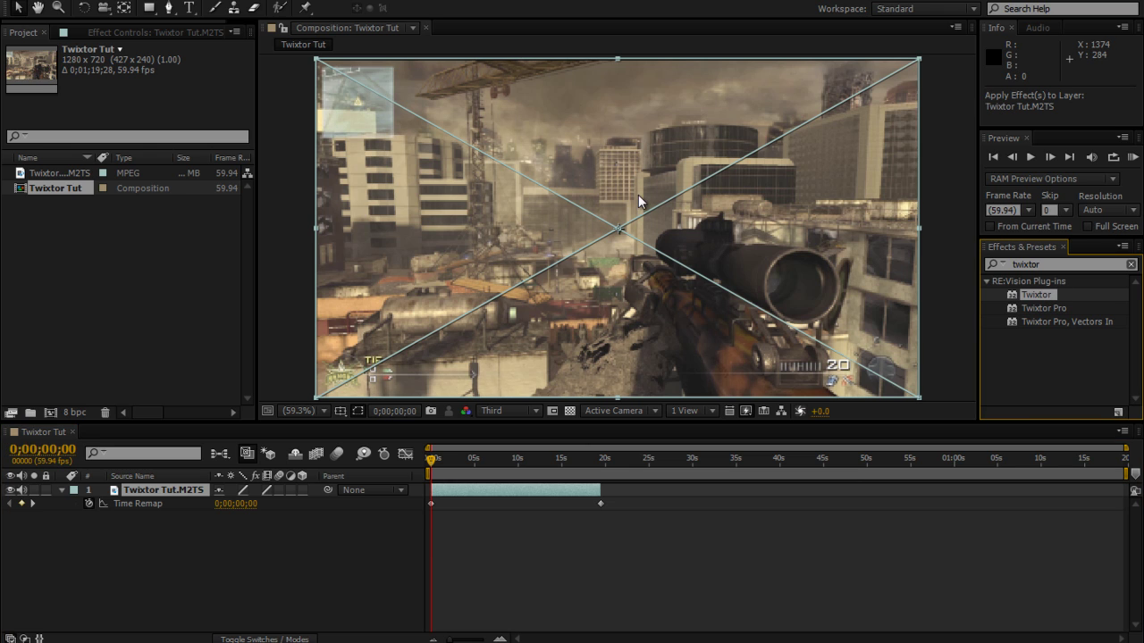
pyautogui.moveTo(638, 195); pyautogui.dragTo(653, 210)
pyautogui.click(156, 158)
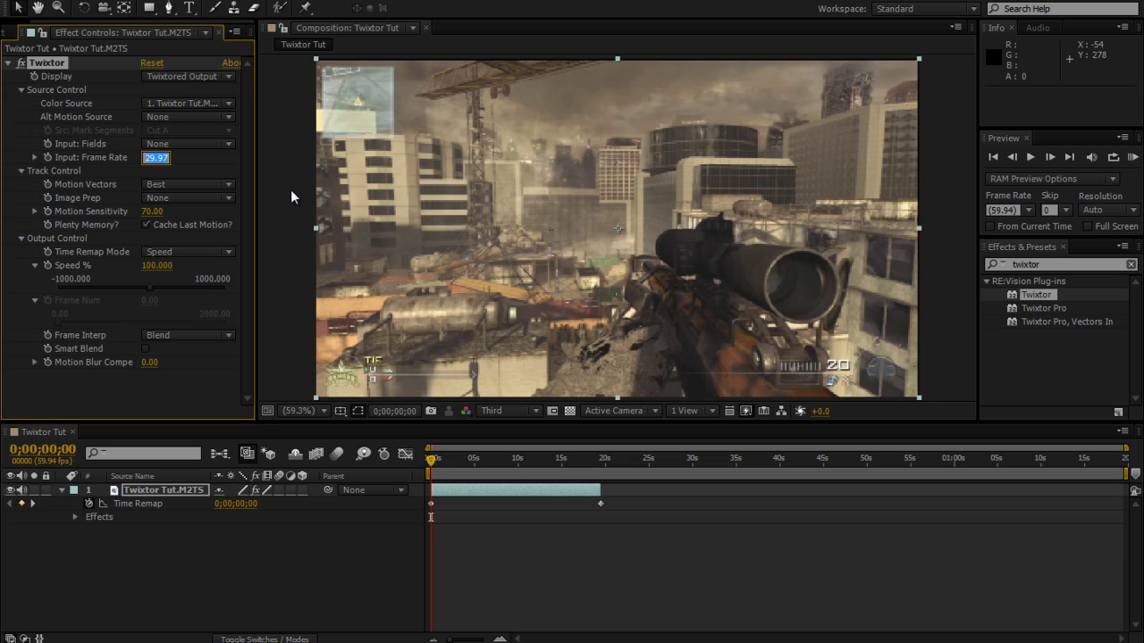
pyautogui.write('59.94')
pyautogui.press('Return')
# Expand the layer's Twixtor properties to reveal Output Control's Speed %, alongside the Time Remap row
pyautogui.click(75, 517)
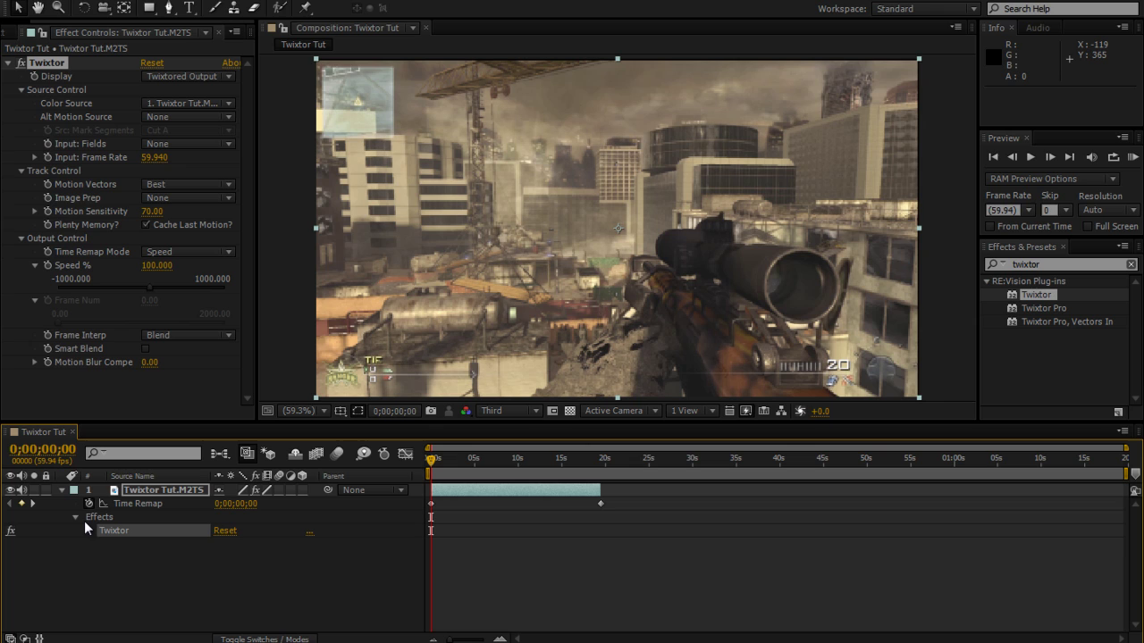
pyautogui.click(89, 532)
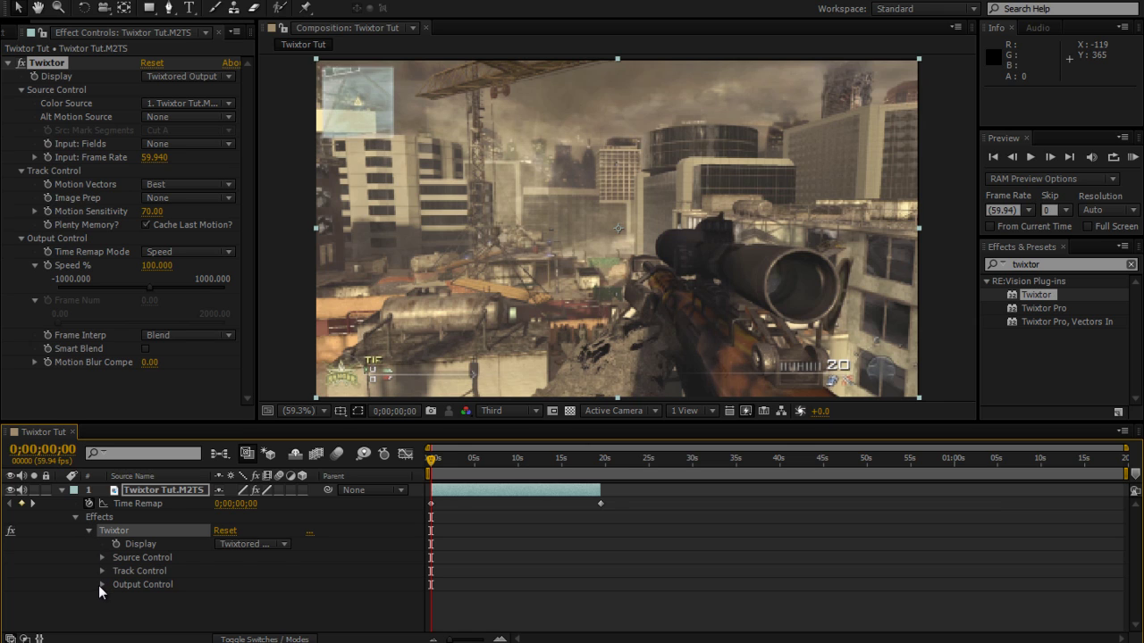
pyautogui.click(101, 585)
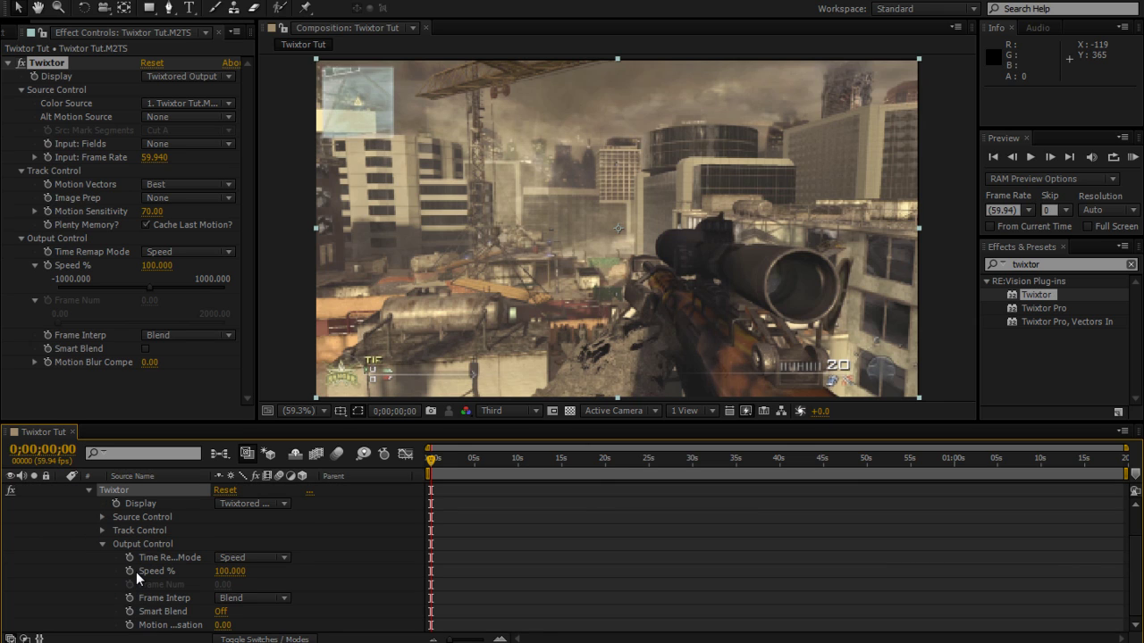
pyautogui.hotkey('ctrl', 'alt', 't')
# Scrub to the sniper shot and step back frame by frame to 0;00;05;30
pyautogui.click(456, 462)
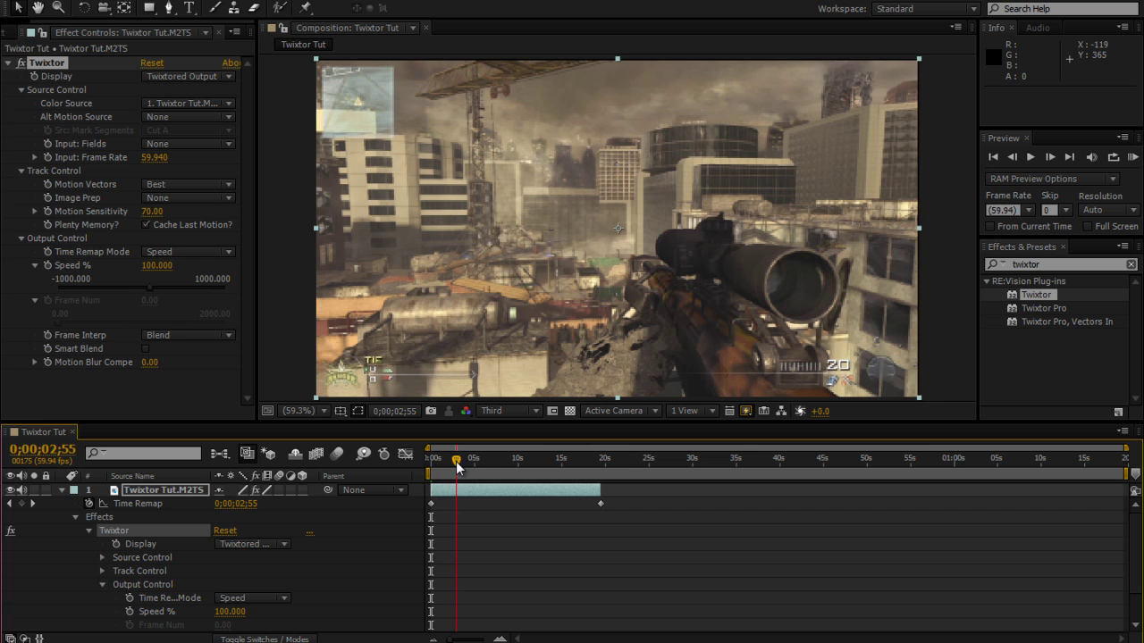
pyautogui.click(484, 458)
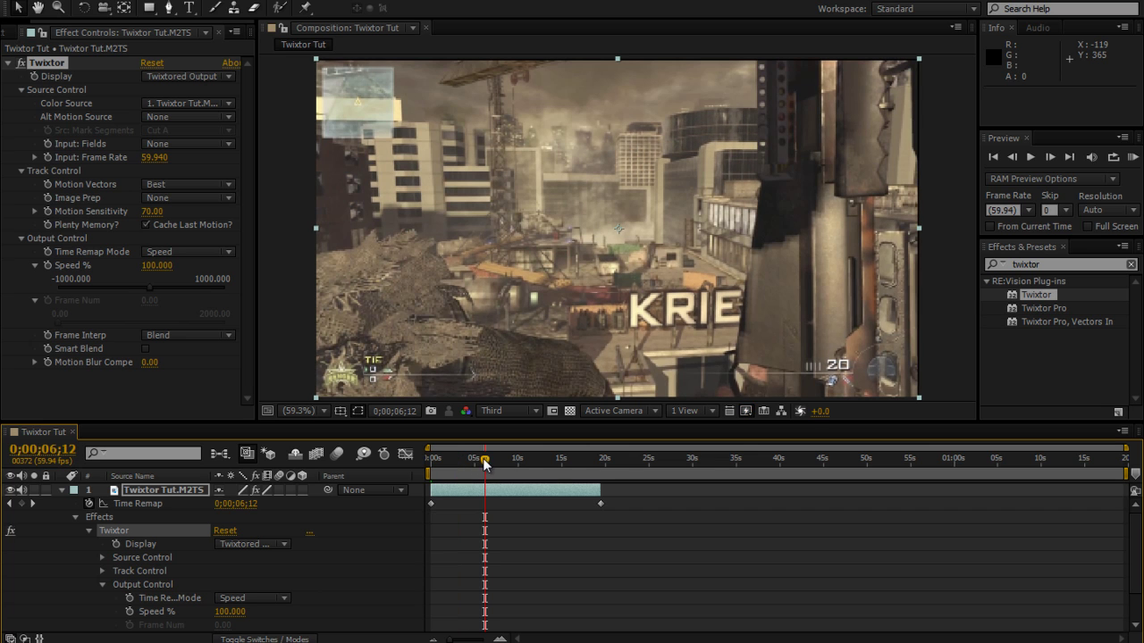
pyautogui.moveTo(485, 459); pyautogui.dragTo(478, 463)
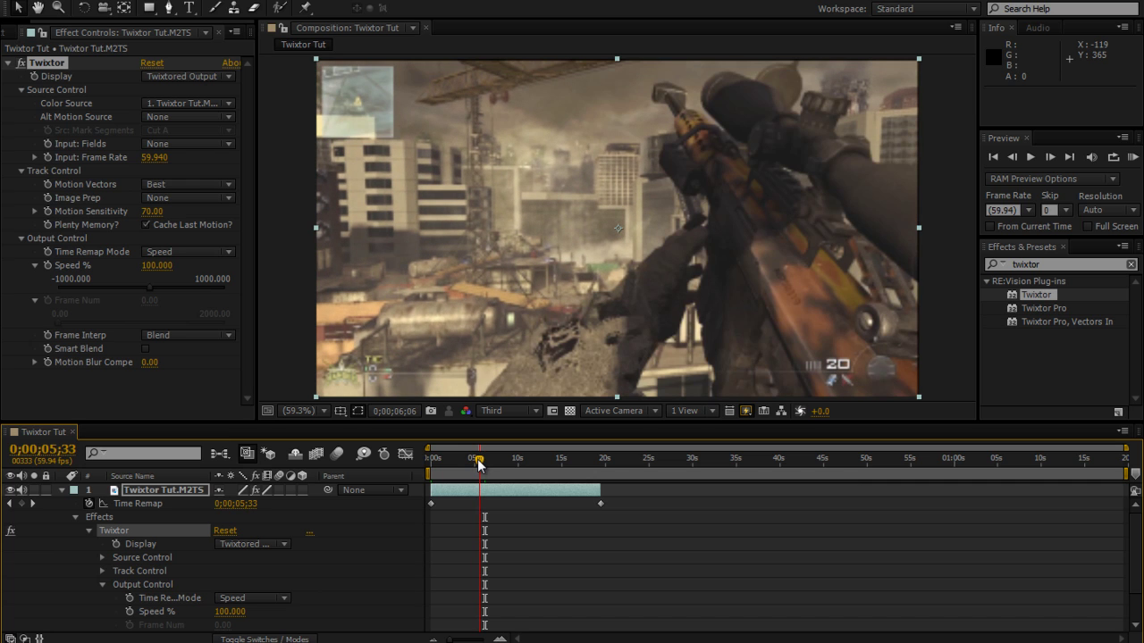
pyautogui.click(1018, 154)
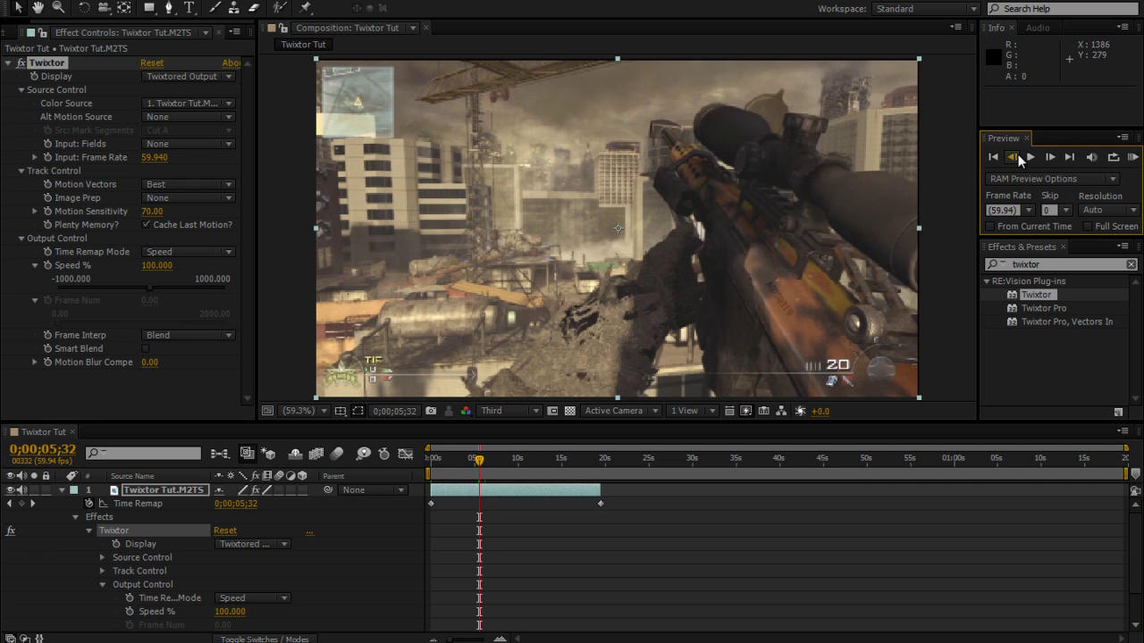
pyautogui.click(1018, 154)
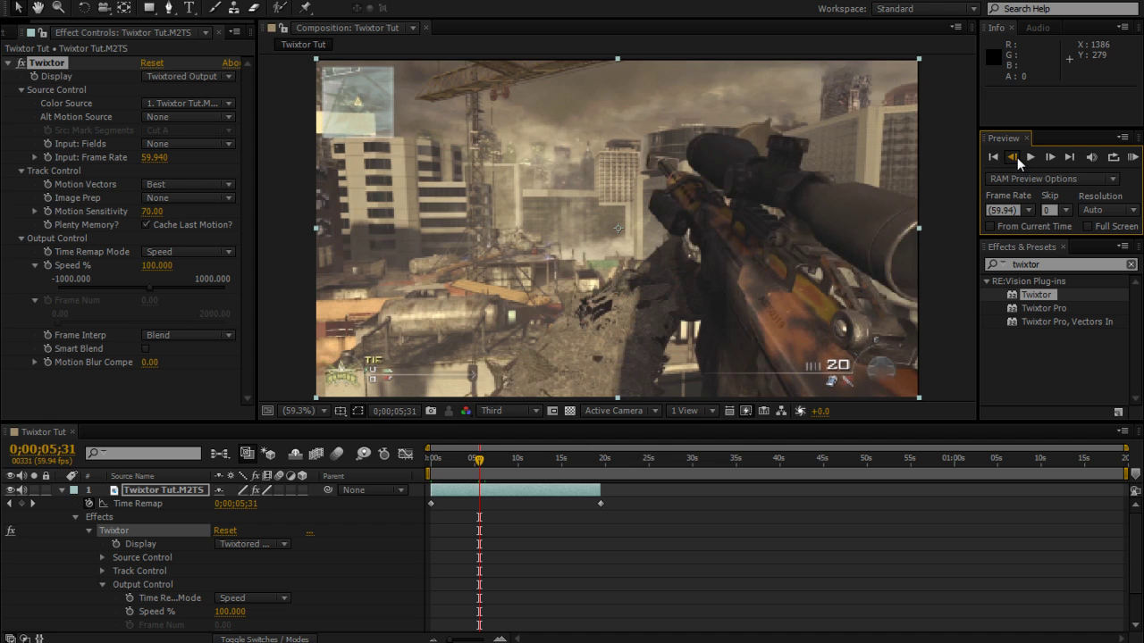
pyautogui.click(1017, 158)
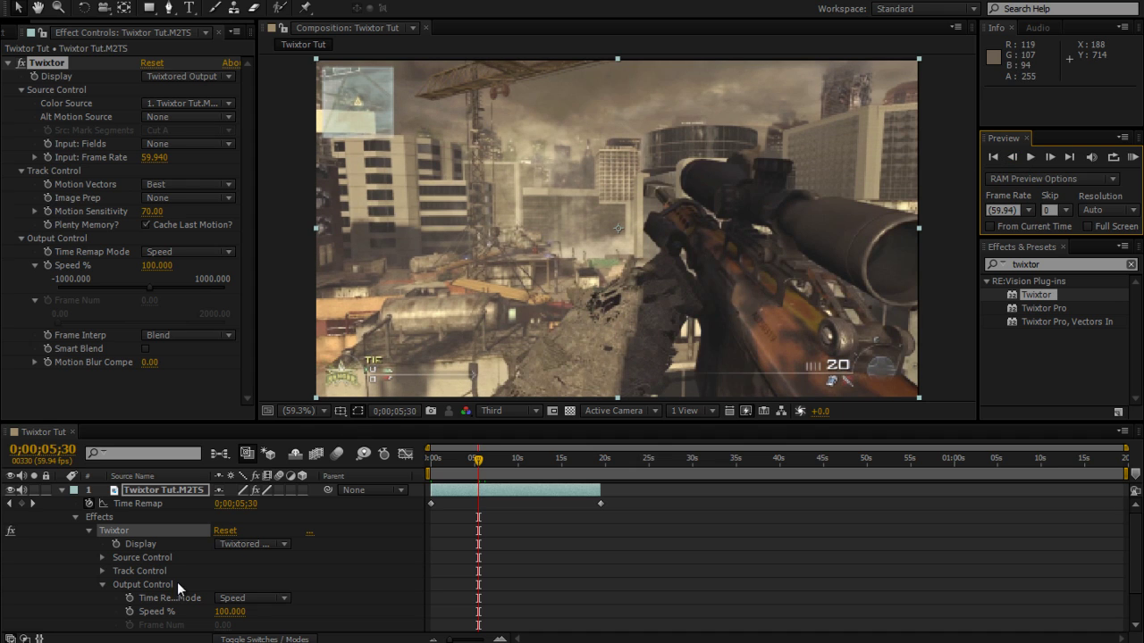
# Keyframe Speed % at 100 on 0;00;05;30, then set it to 30 at 0;00;05;31
pyautogui.click(130, 612)
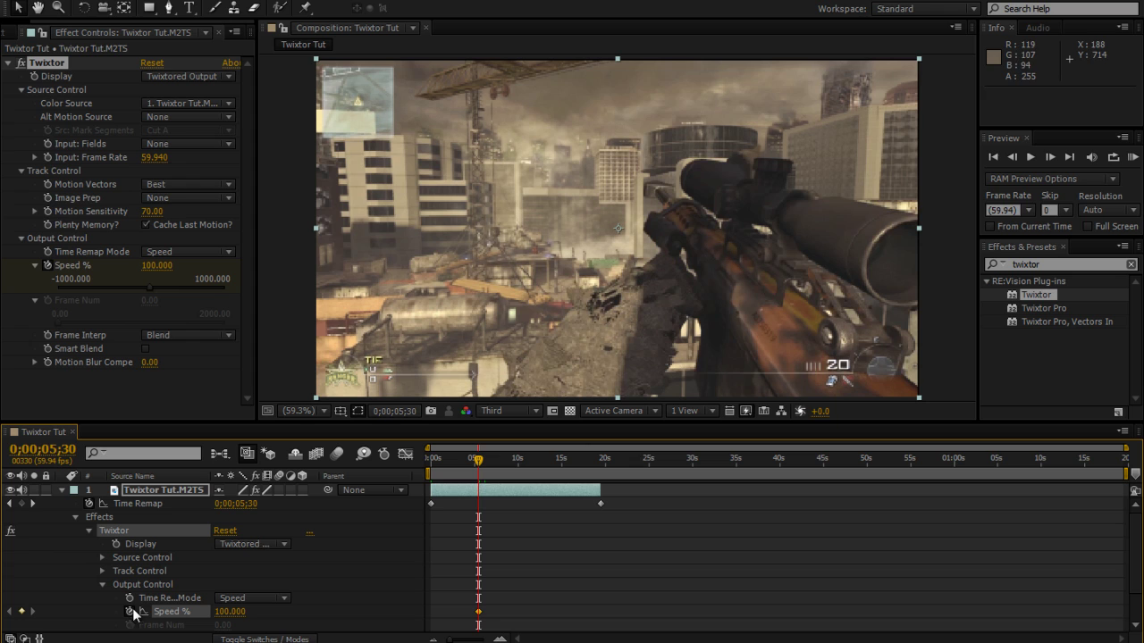
pyautogui.click(1050, 156)
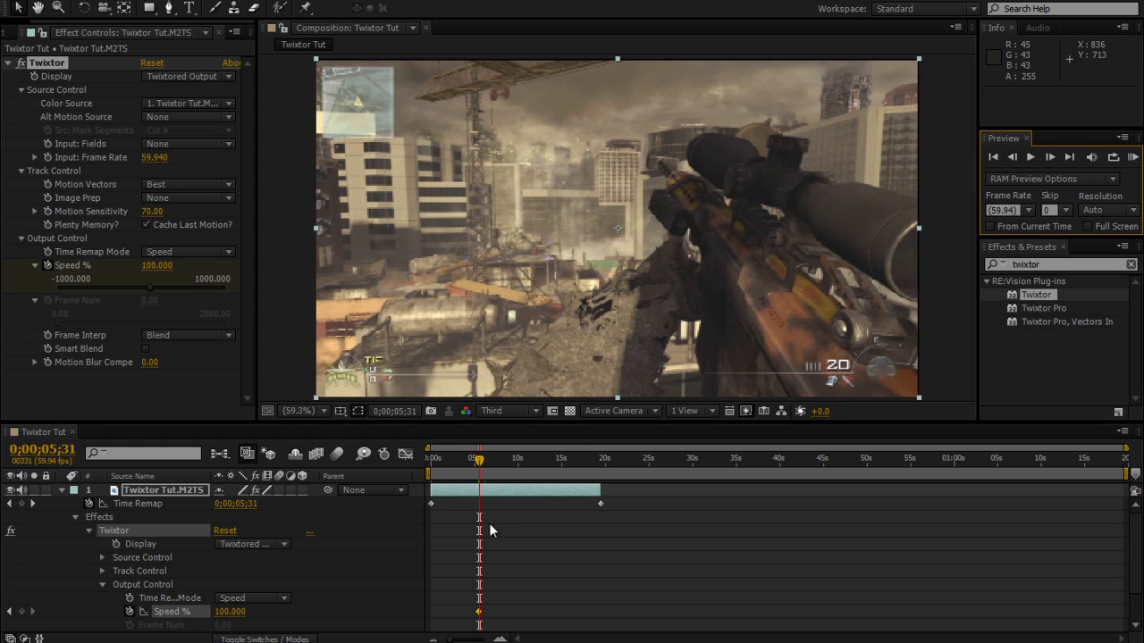
pyautogui.click(222, 612)
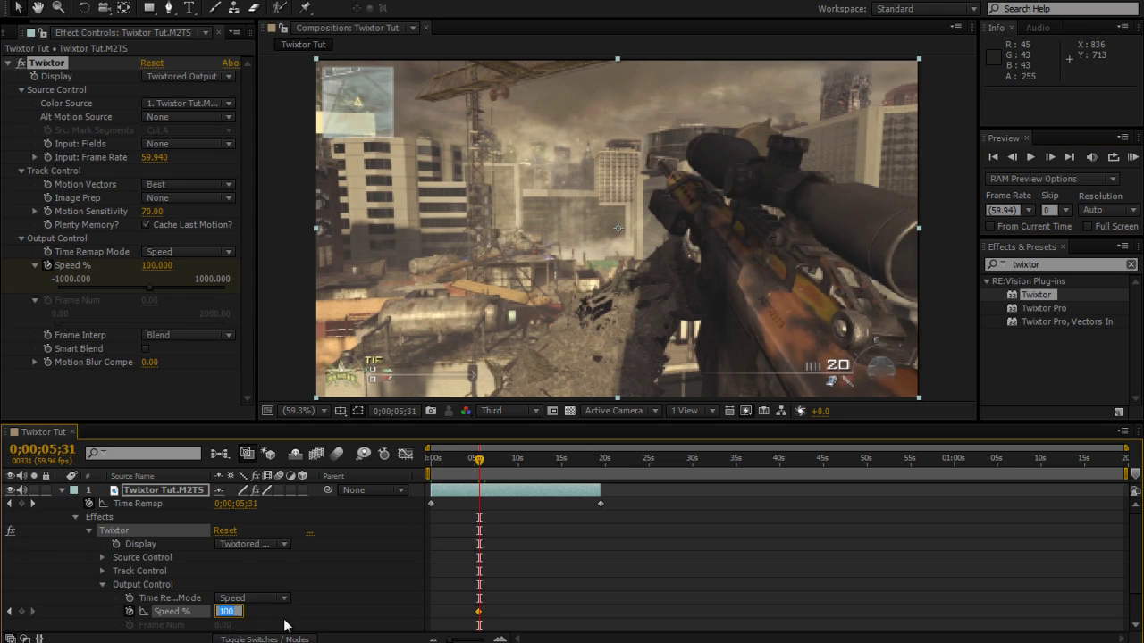
pyautogui.press('Return')
pyautogui.click(229, 613)
pyautogui.write('30')
pyautogui.press('Return')
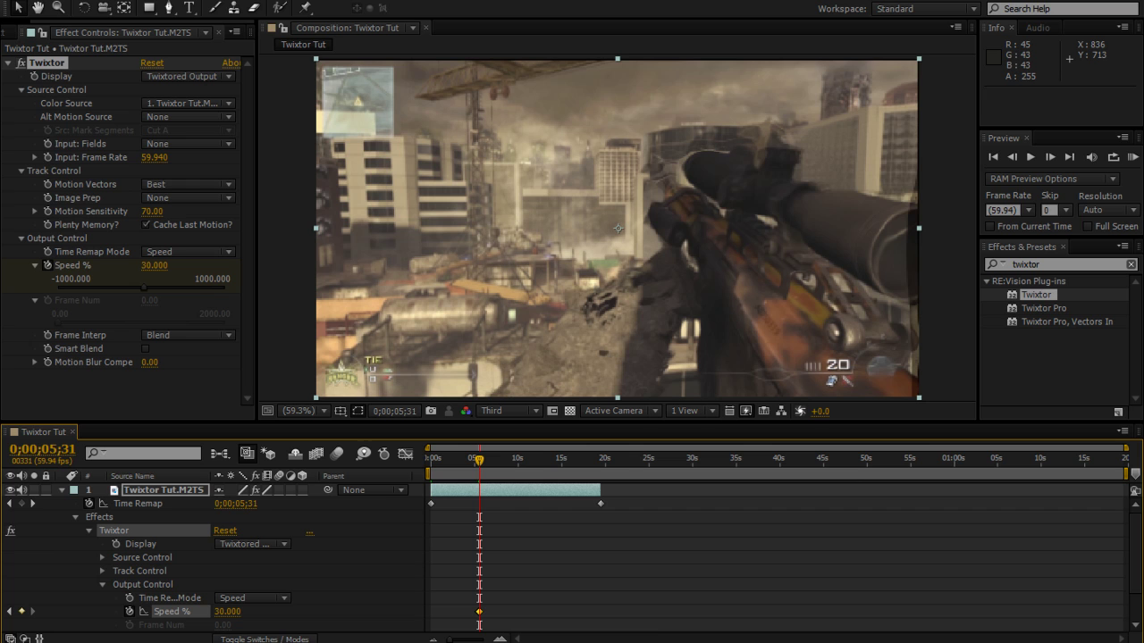
# Move to 0;00;11;01 and add a Speed % keyframe holding 30%
pyautogui.click(508, 468)
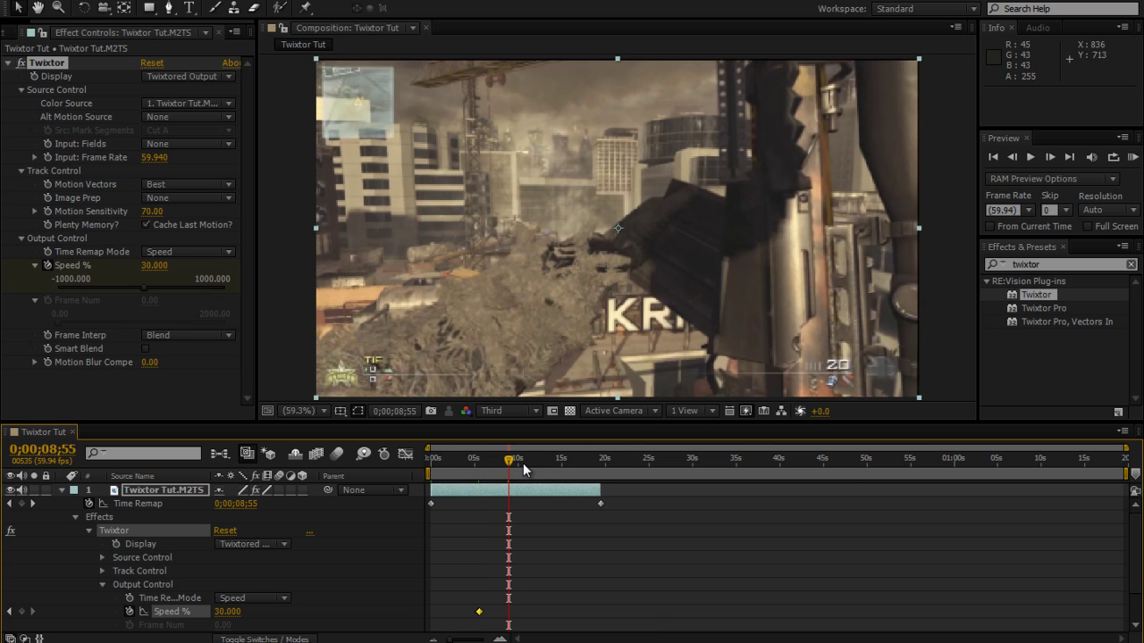
pyautogui.click(522, 464)
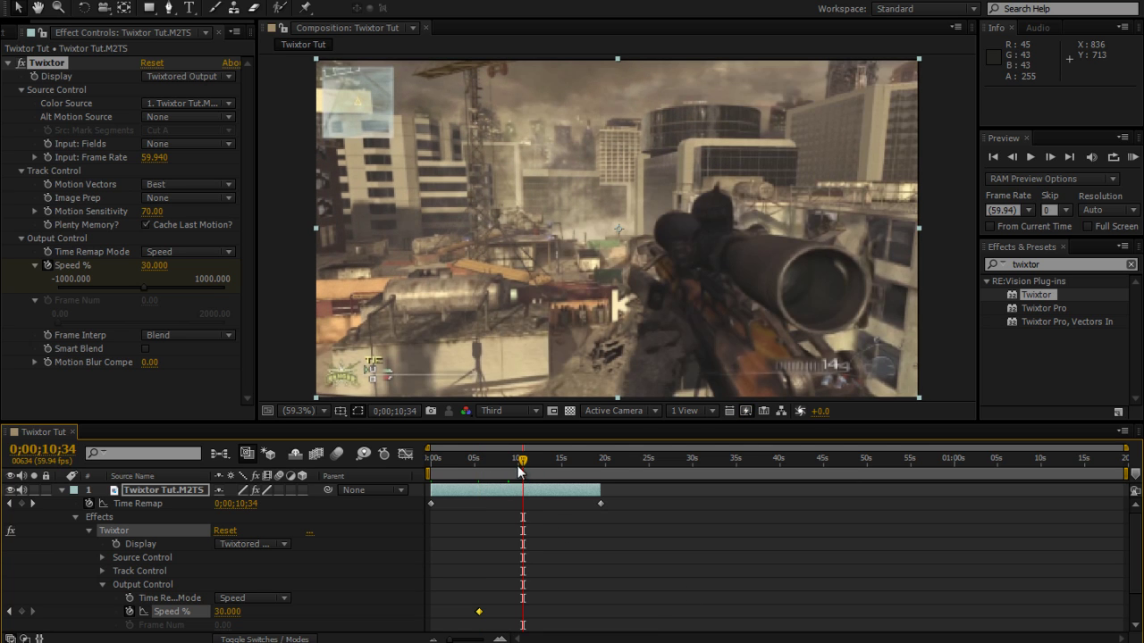
pyautogui.moveTo(522, 466); pyautogui.dragTo(527, 464)
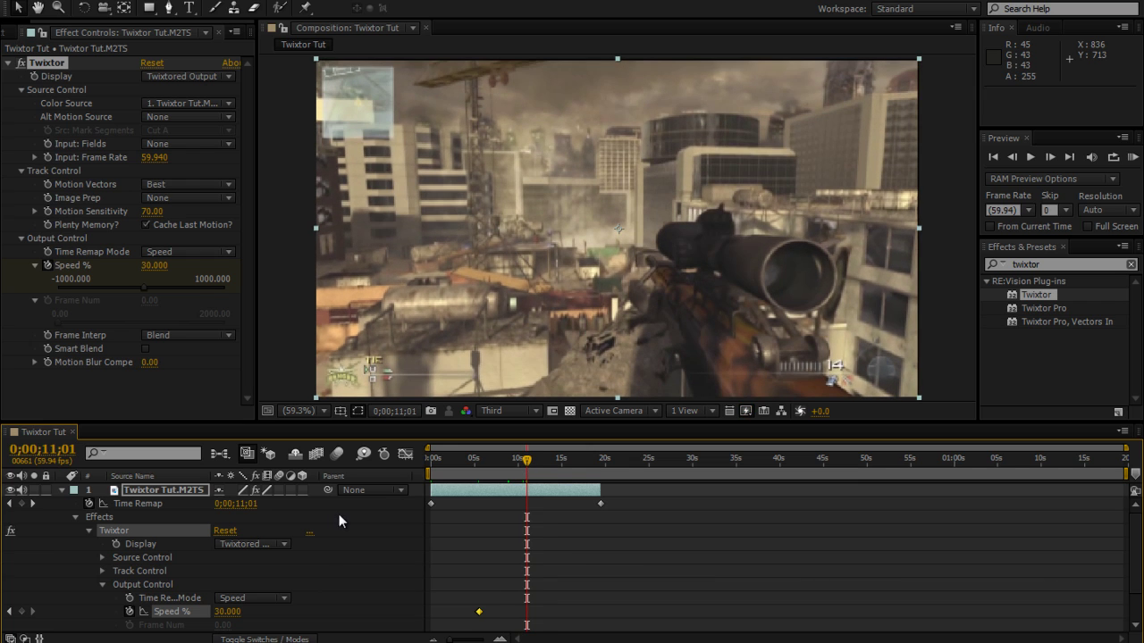
pyautogui.click(21, 612)
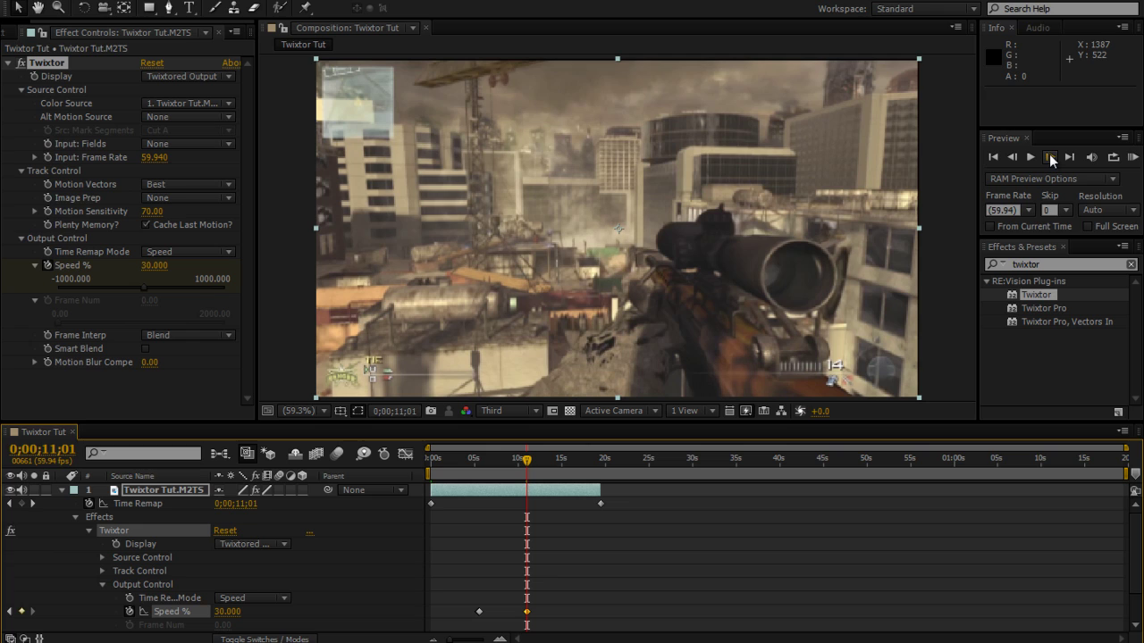
# Set Speed % back to 100 one frame later at 0;00;11;02
pyautogui.click(1051, 159)
pyautogui.click(225, 613)
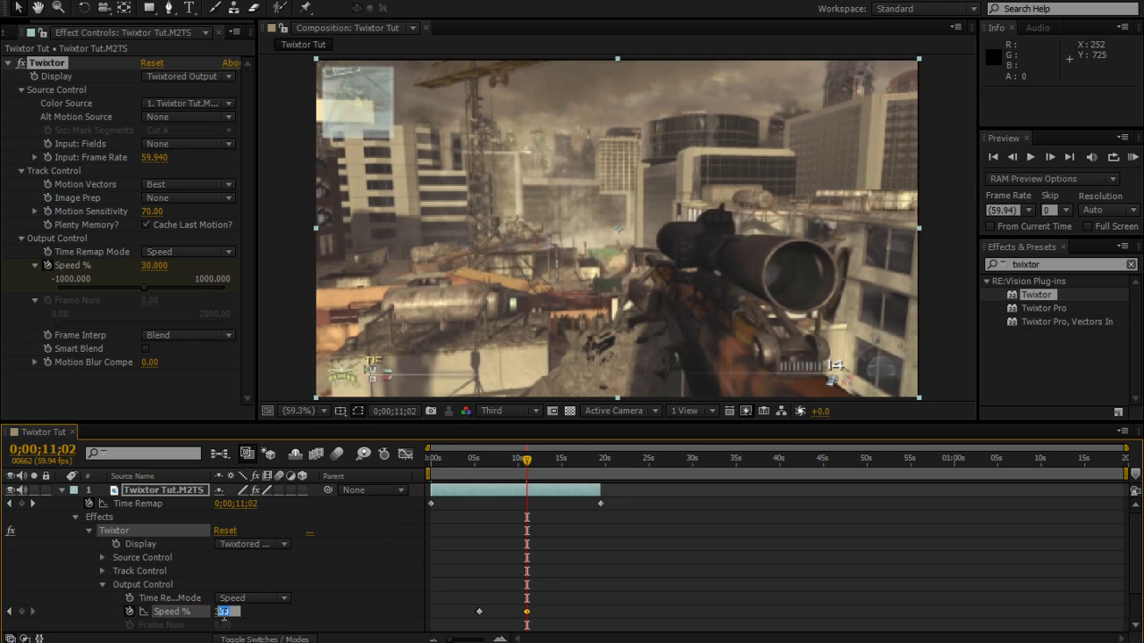
pyautogui.write('100')
pyautogui.press('Return')
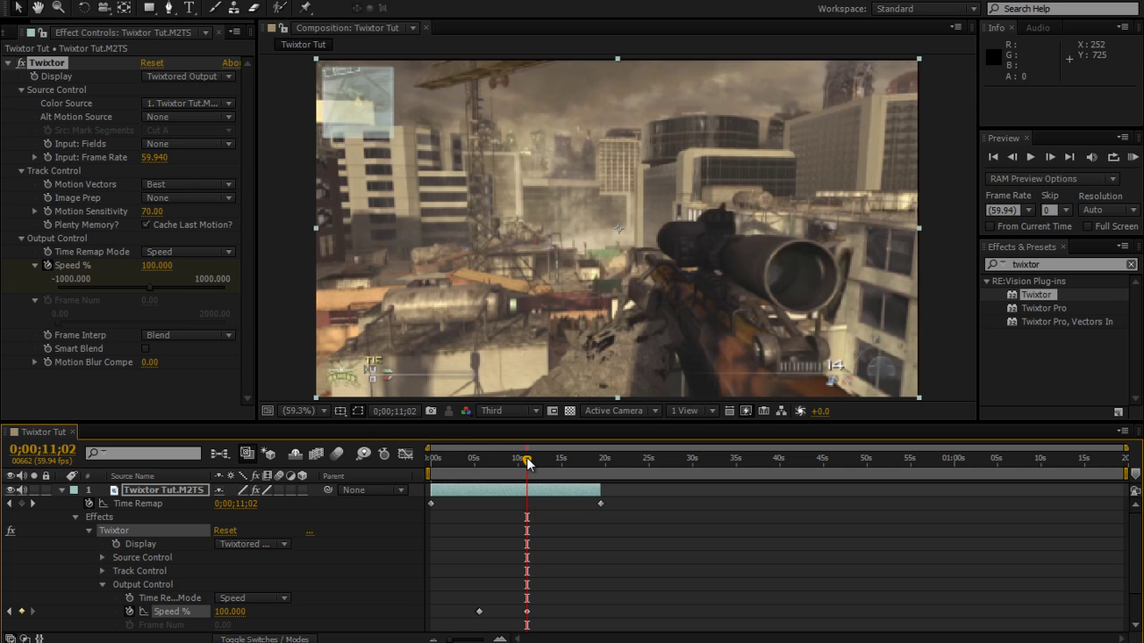
pyautogui.moveTo(528, 461); pyautogui.dragTo(491, 461)
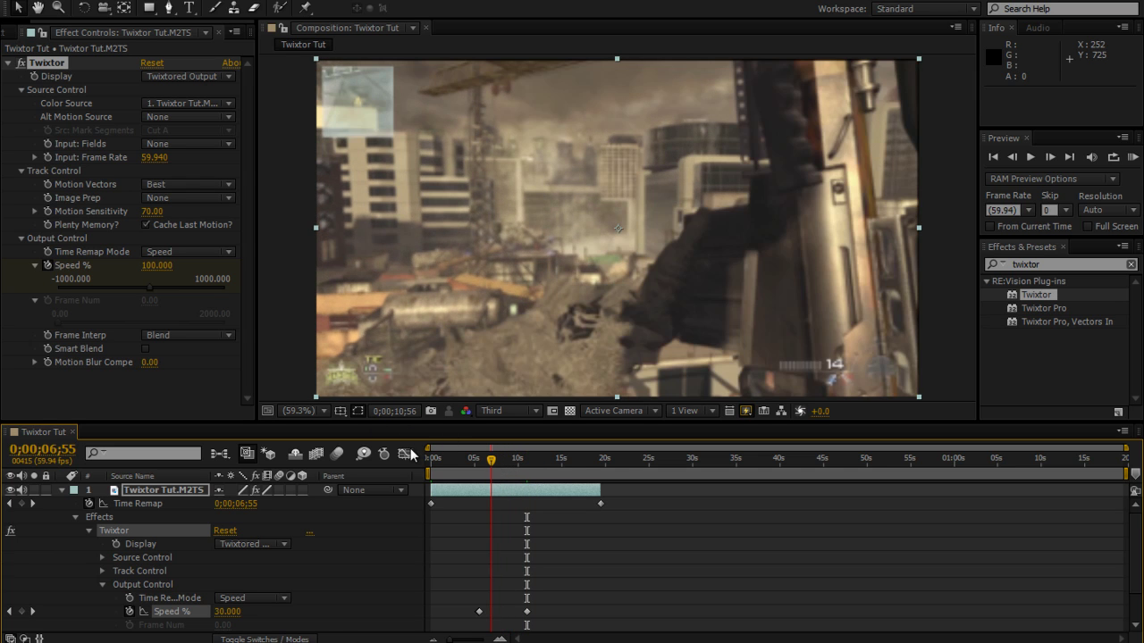
# Collapse the gameplay layer, mute its audio, and open Import File from the Project panel
pyautogui.click(61, 490)
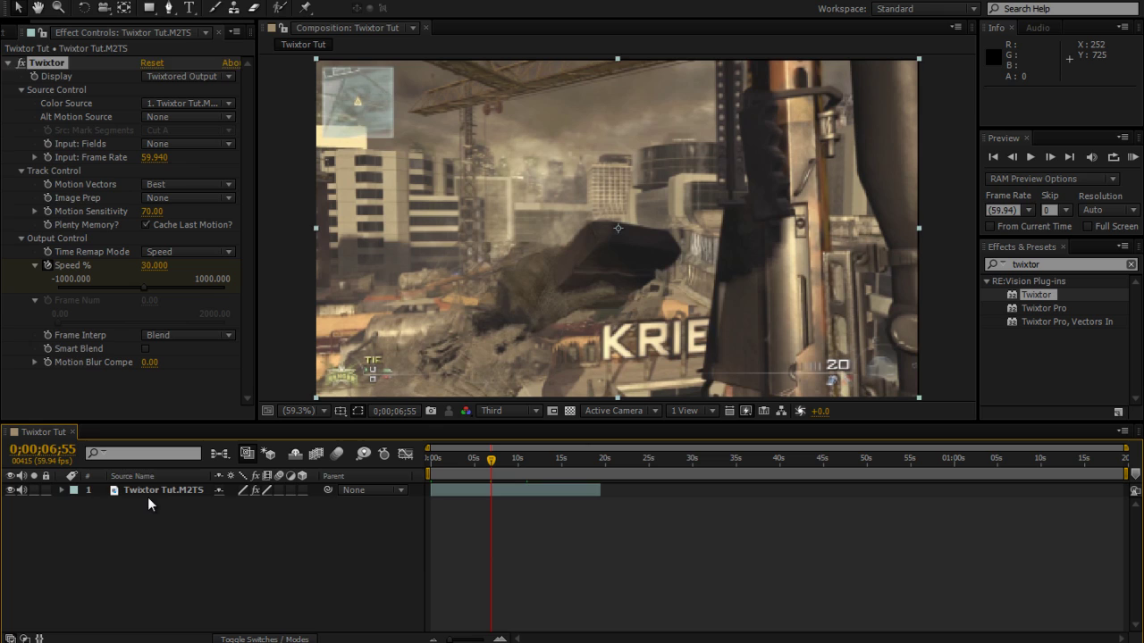
pyautogui.click(150, 490)
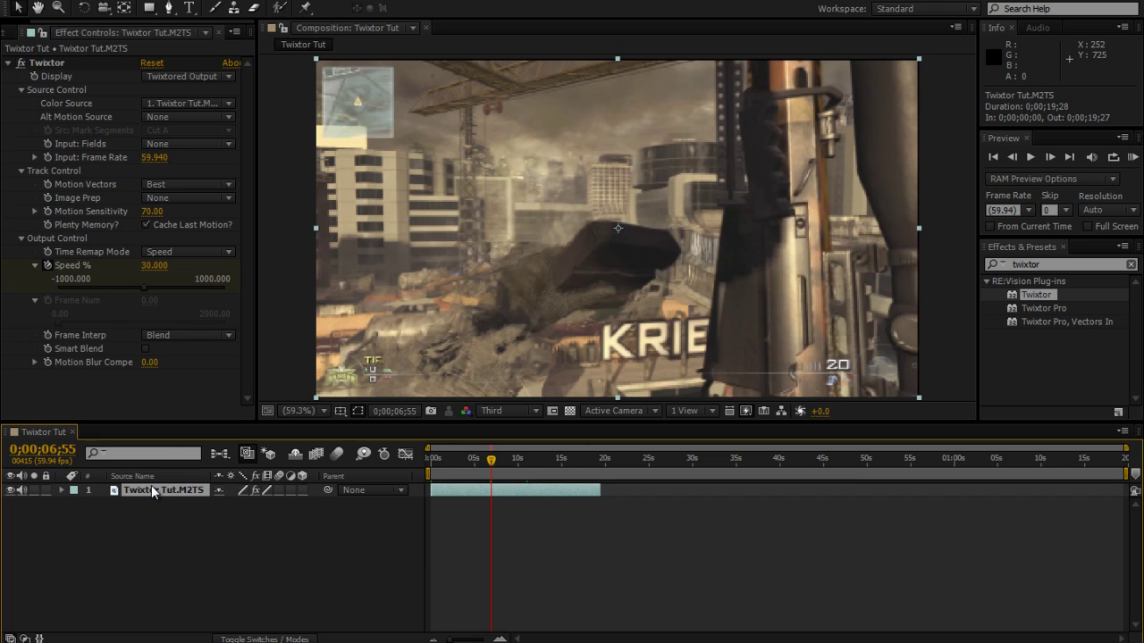
pyautogui.click(13, 33)
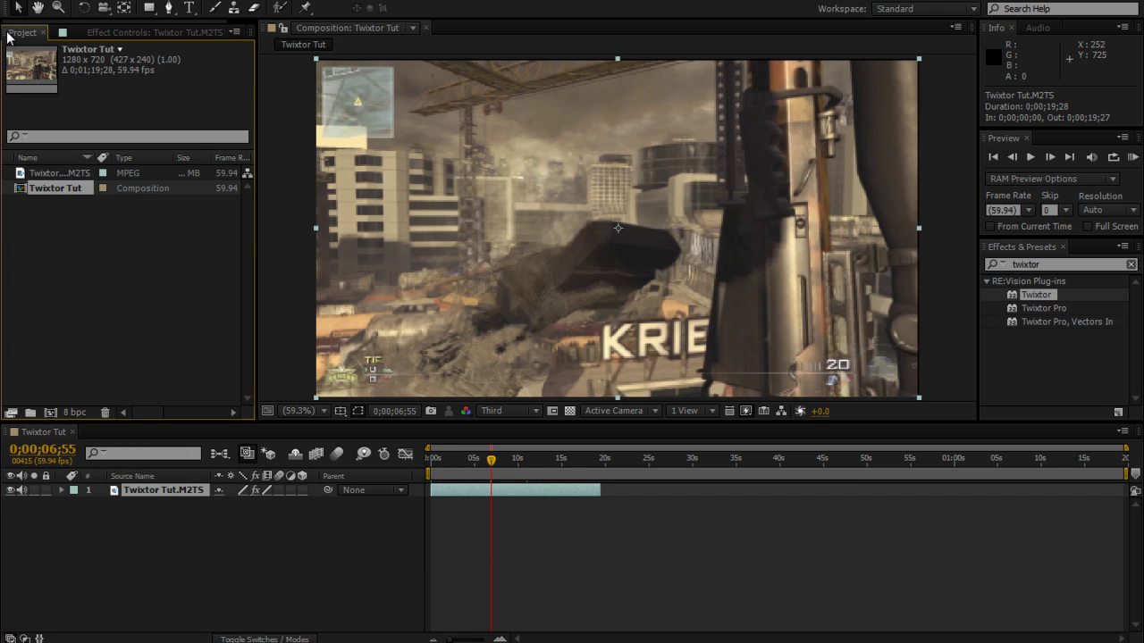
pyautogui.click(24, 487)
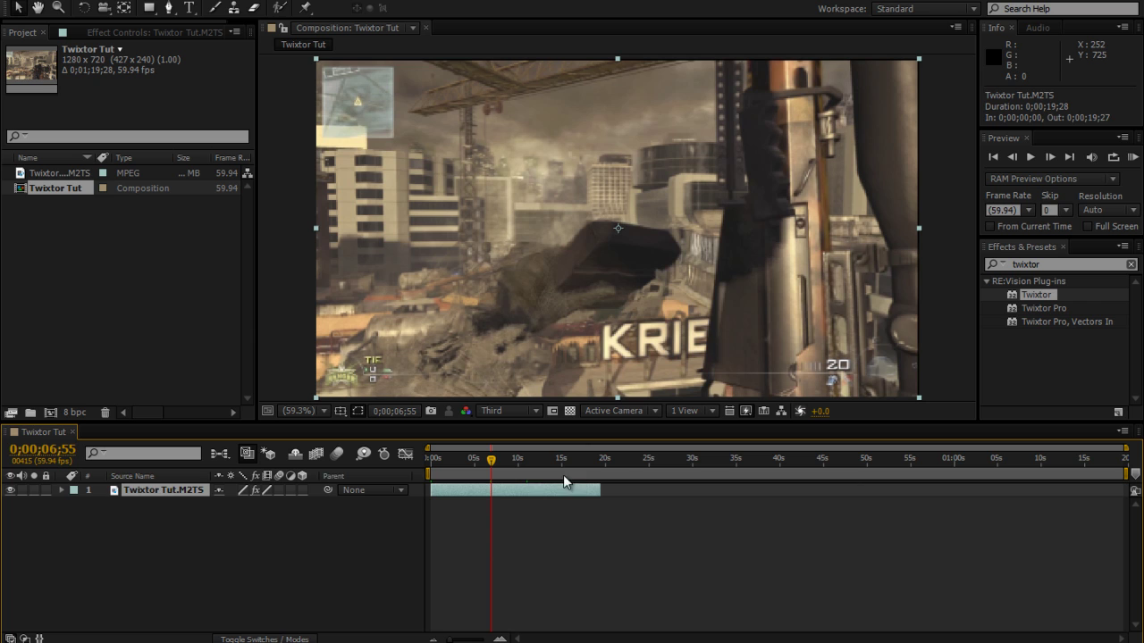
pyautogui.doubleClick(131, 304)
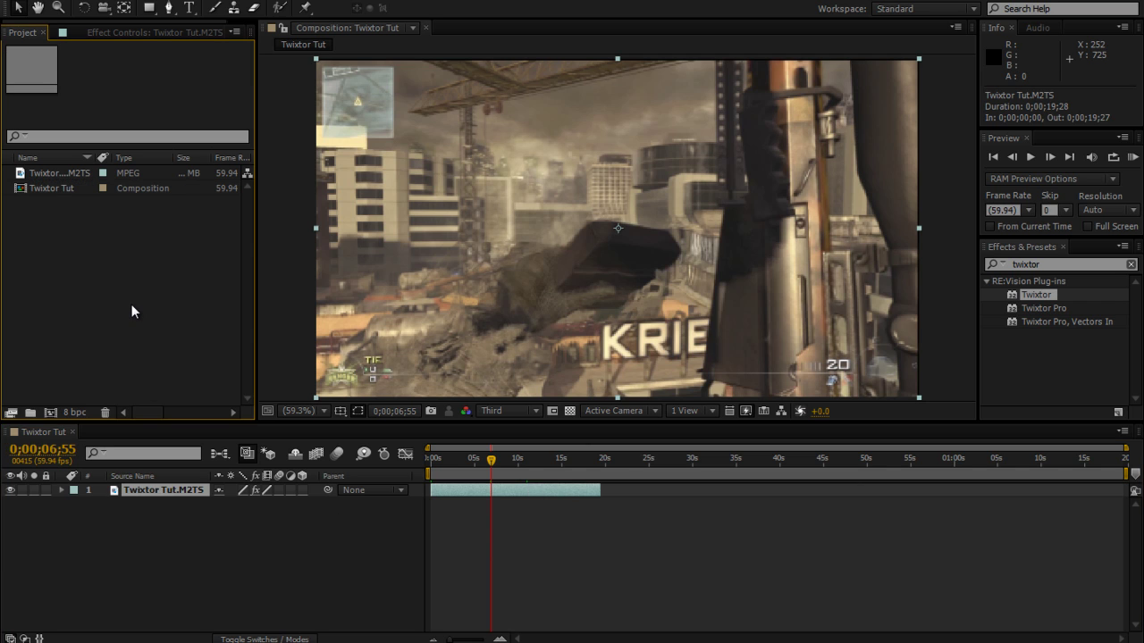
# Browse Libraries > Music > NonCopyrighted Music > chill, then cancel without importing anything
pyautogui.click(53, 174)
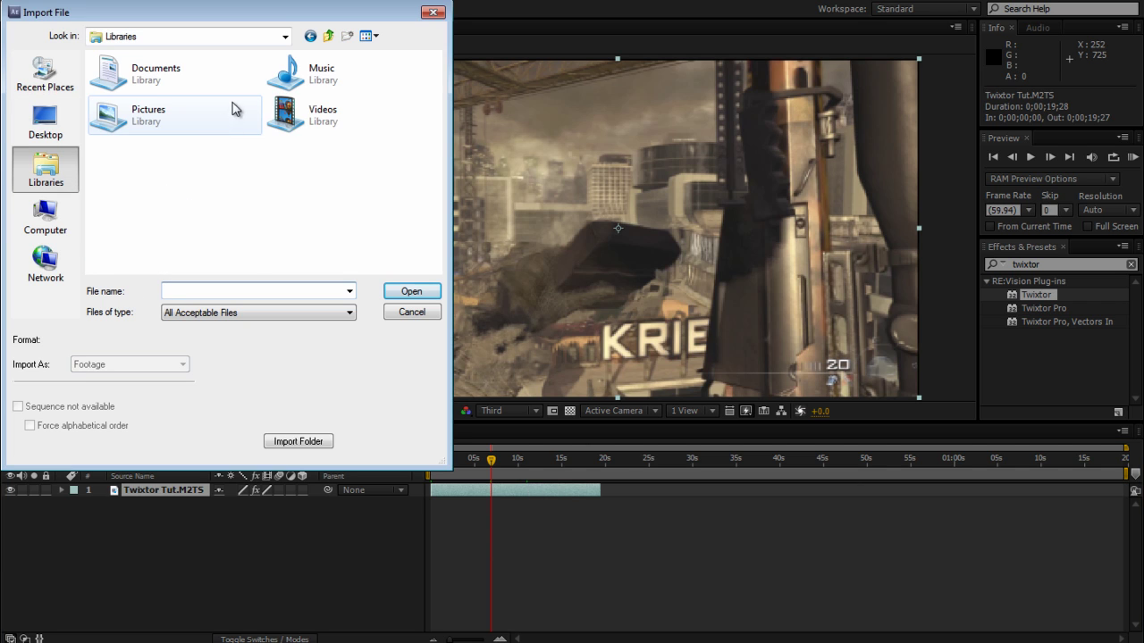
pyautogui.doubleClick(335, 76)
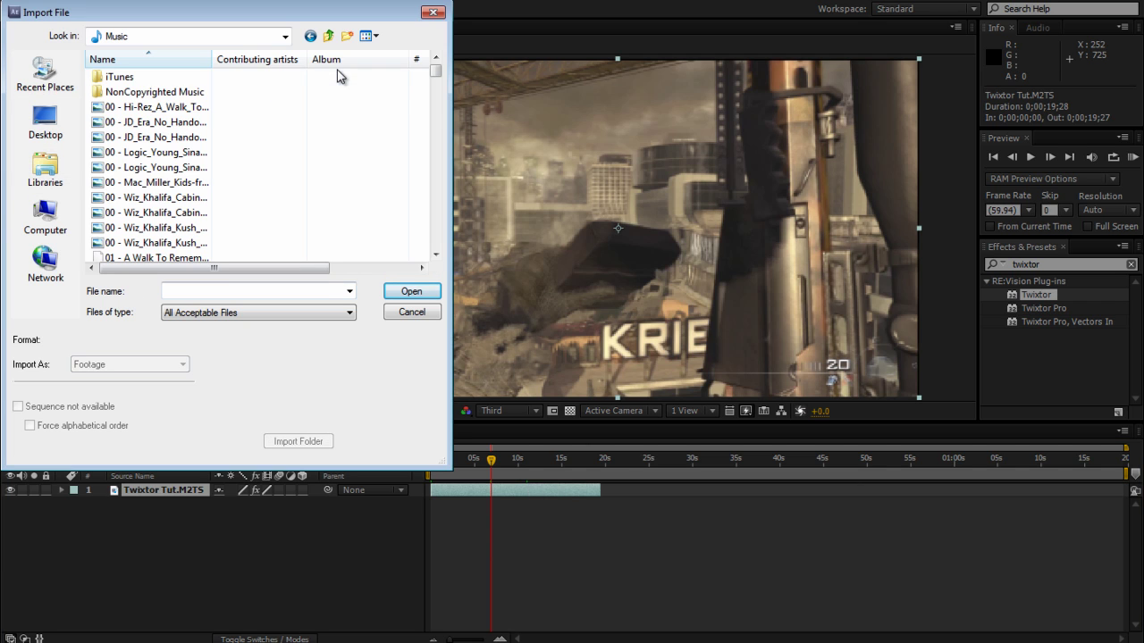
pyautogui.click(166, 95)
pyautogui.doubleClick(167, 95)
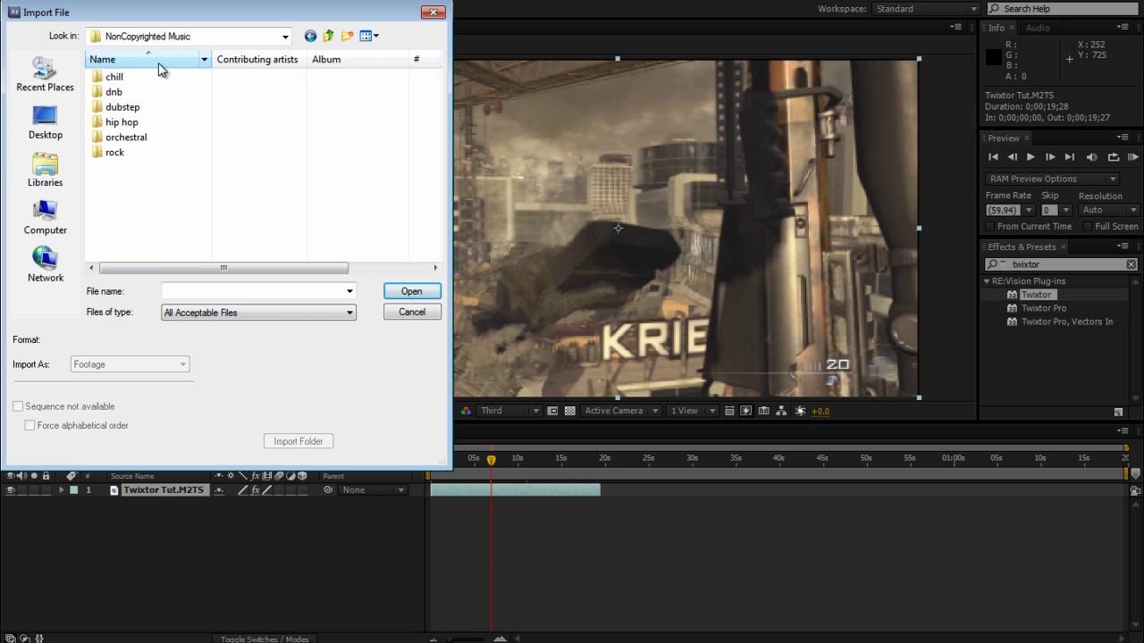
pyautogui.doubleClick(134, 78)
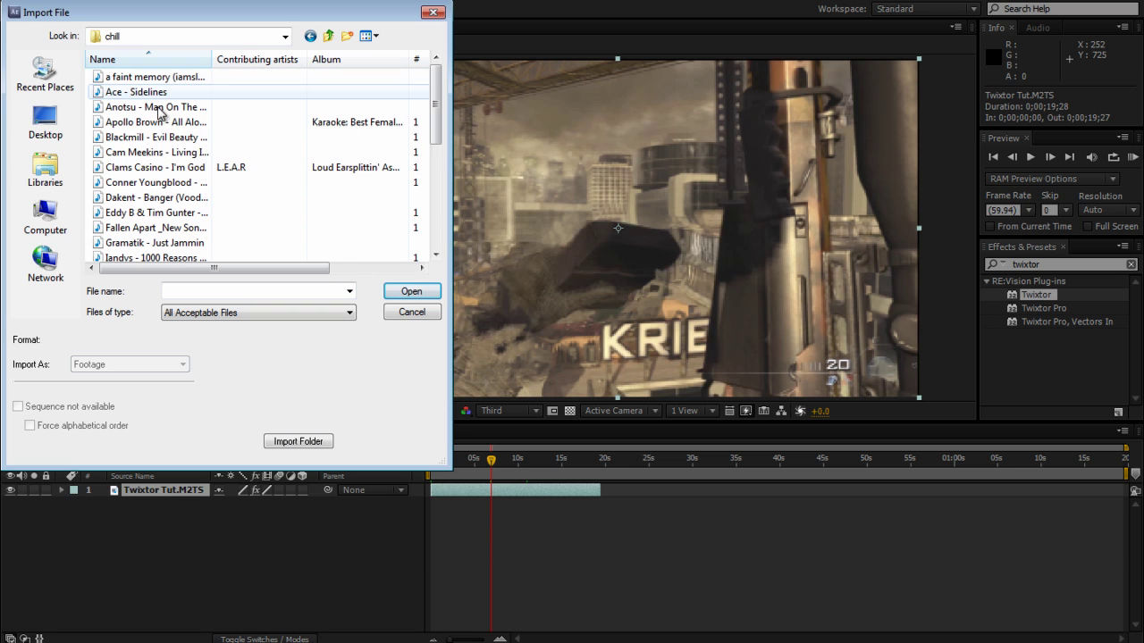
pyautogui.scroll(-4, 207, 157)
pyautogui.scroll(-1, 207, 157)
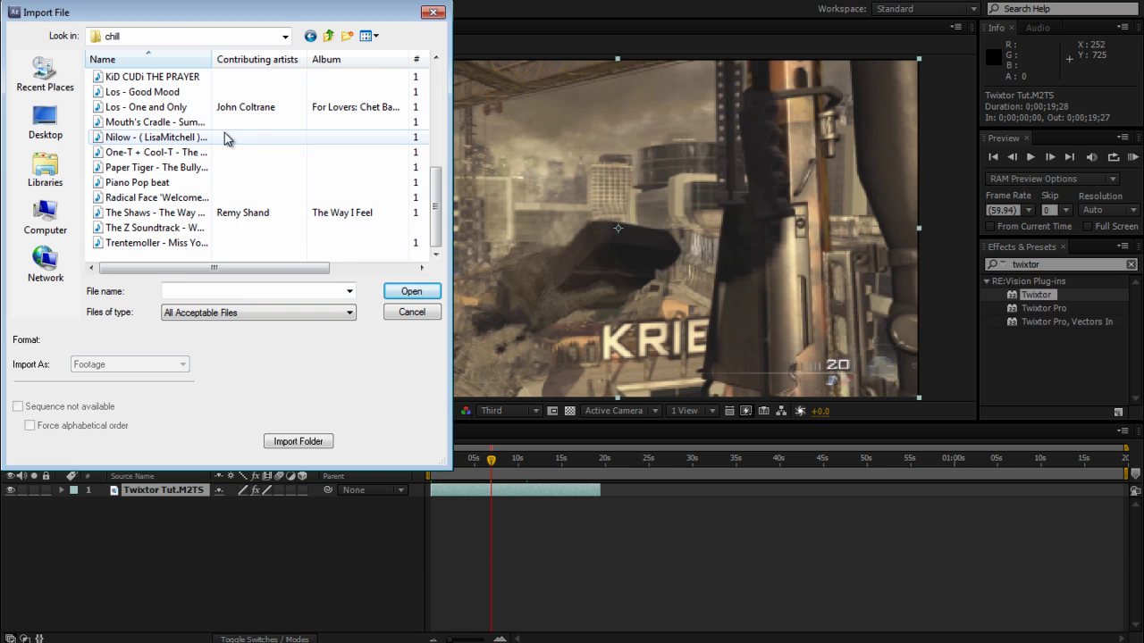
pyautogui.click(412, 312)
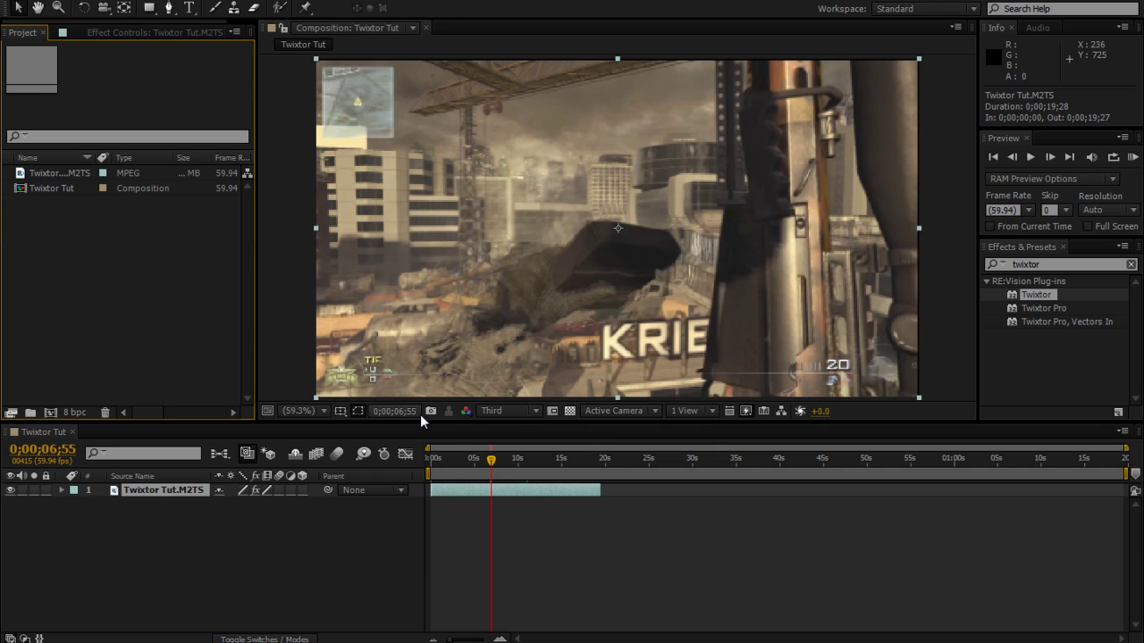